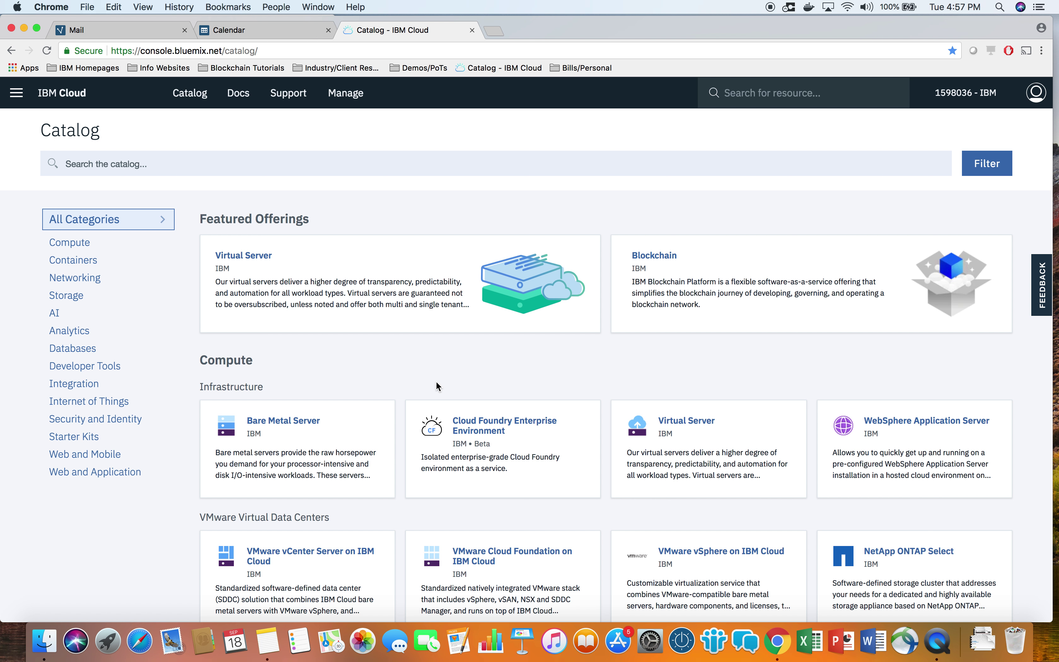
- Browse the catalog's Compute offerings, covering Infrastructure, VMware Virtual Data Centers, VMware Services and VMware Managed Services
scroll(436, 381, down, 5)
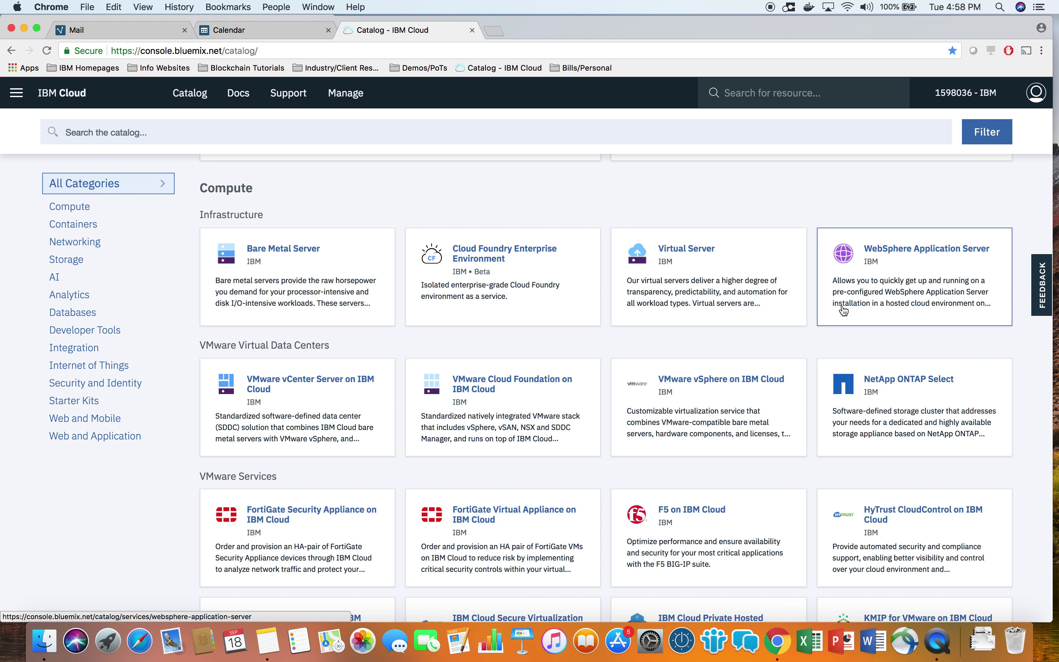
scroll(615, 356, down, 3)
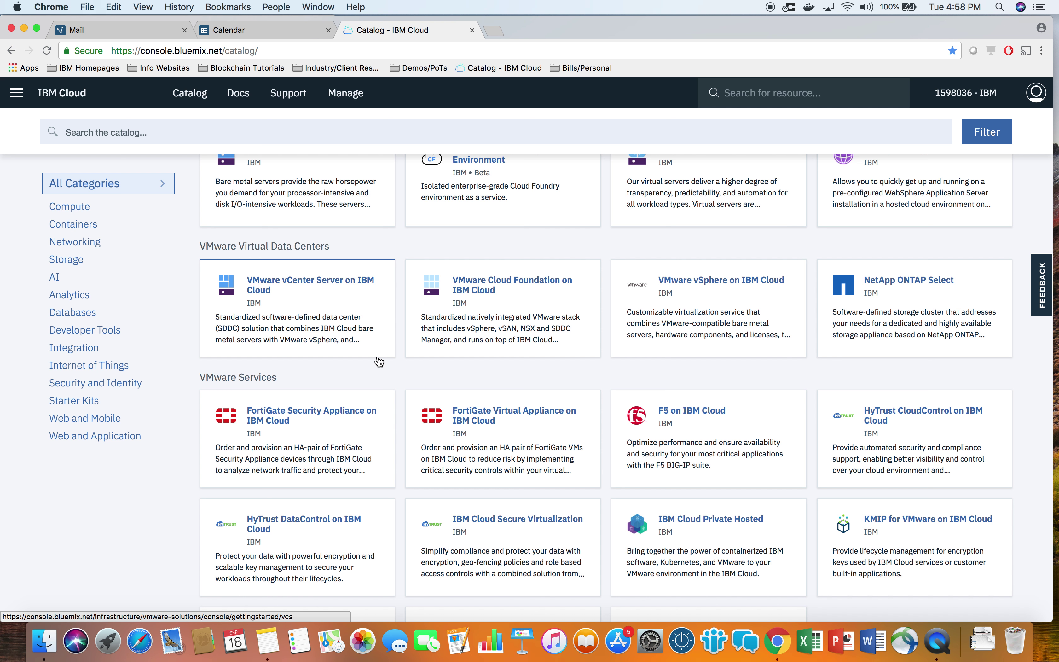
scroll(378, 366, down, 2)
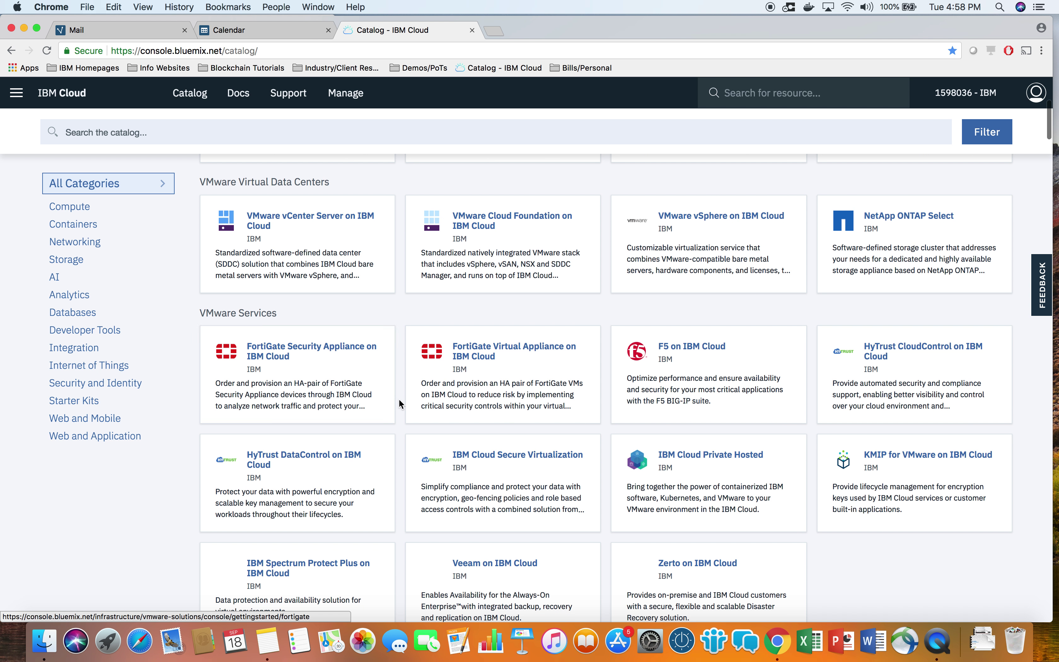
scroll(201, 492, down, 1)
scroll(188, 488, up, 1)
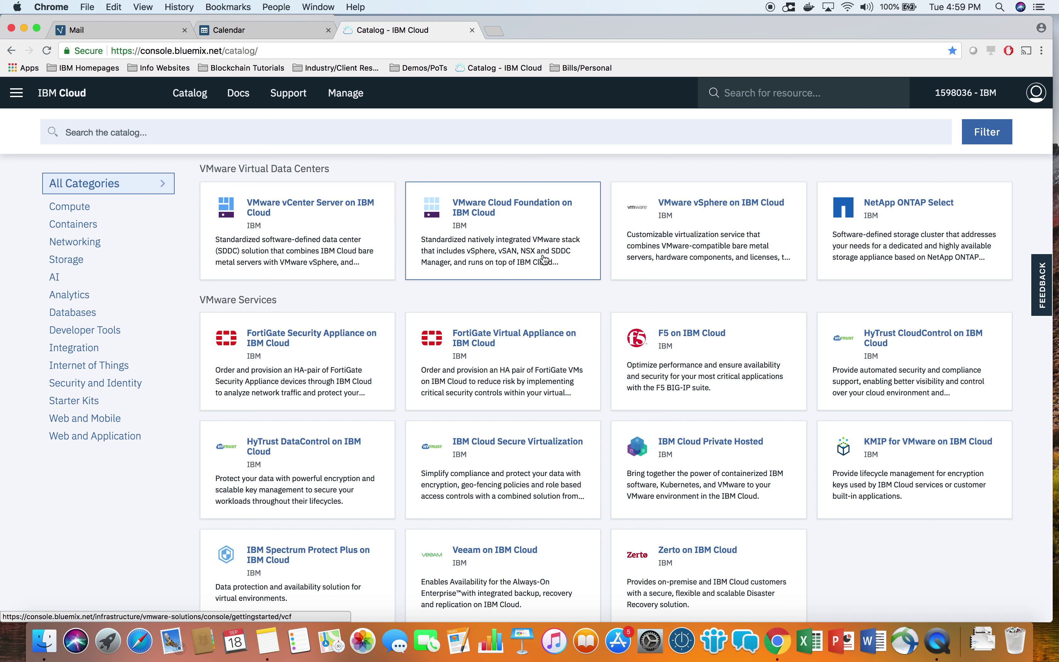
scroll(544, 283, down, 3)
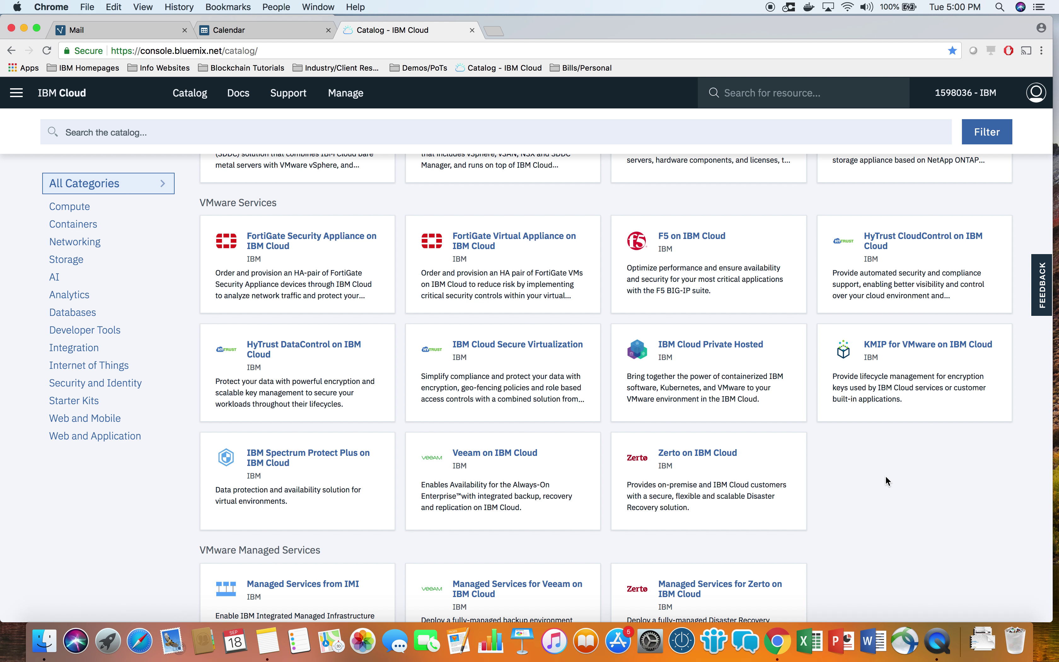
scroll(886, 475, down, 1)
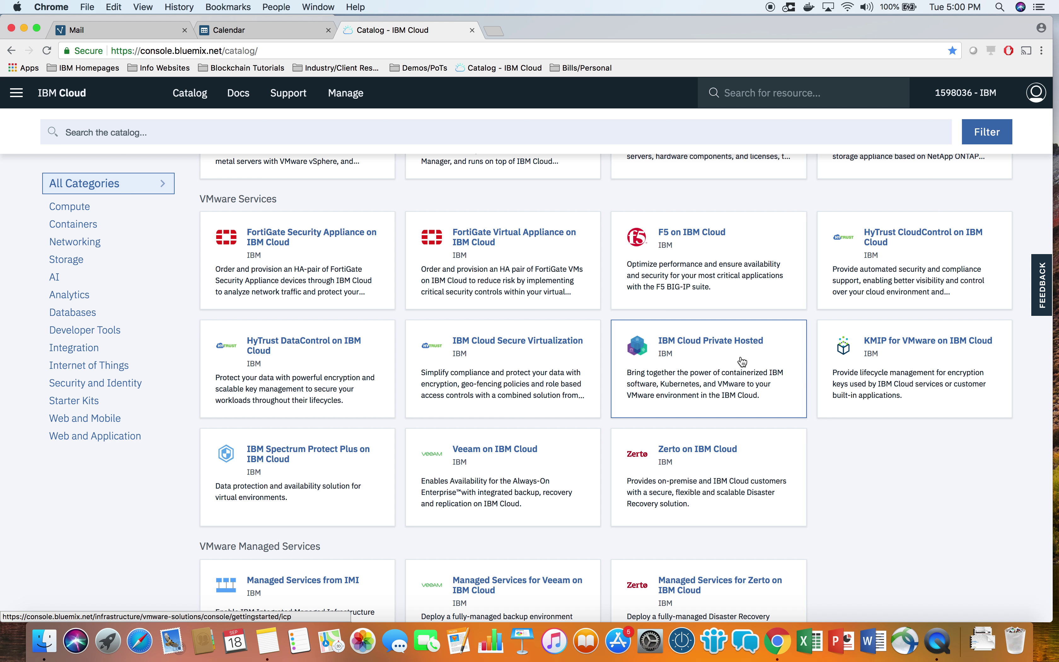
scroll(843, 483, down, 5)
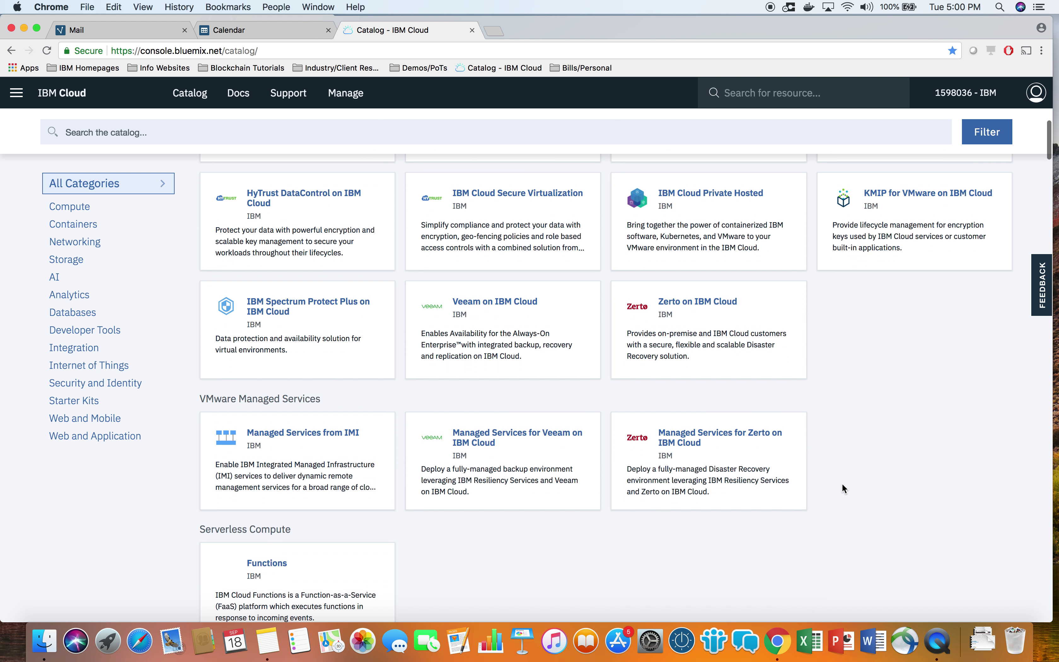
scroll(842, 483, down, 5)
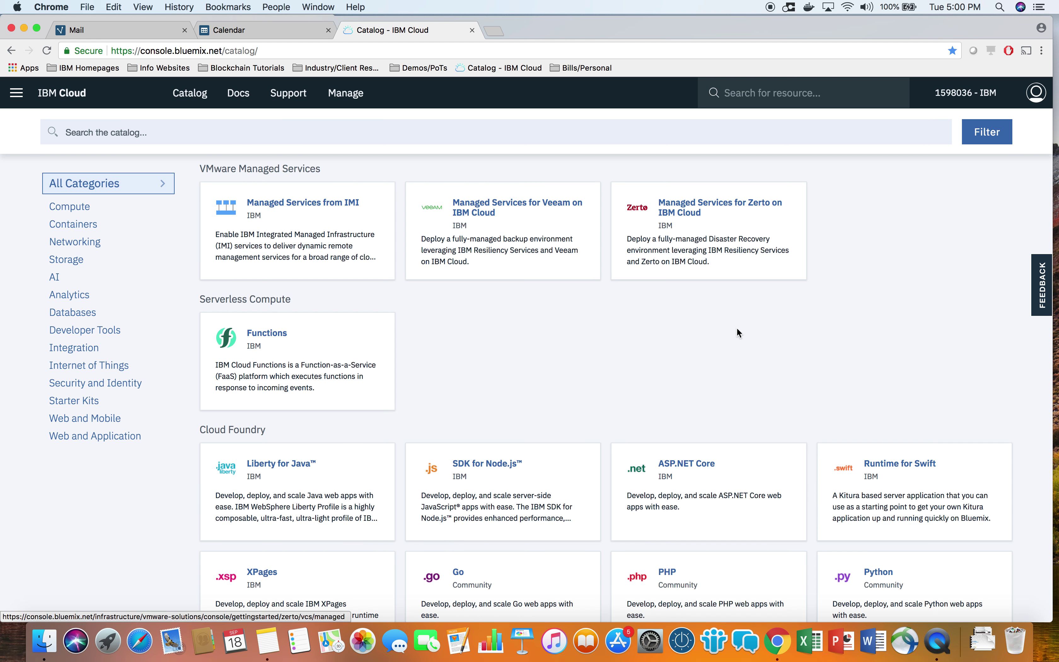
scroll(734, 357, up, 1)
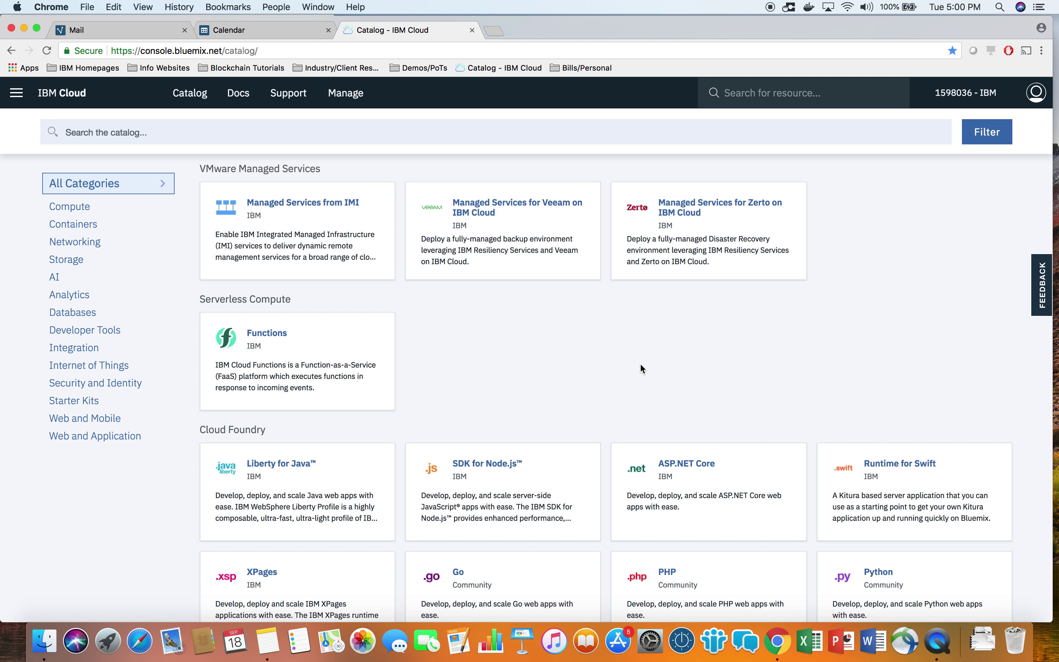
- Review the catalog's Serverless Compute, Cloud Foundry, Containers, Networking and Storage offerings
scroll(641, 365, down, 2)
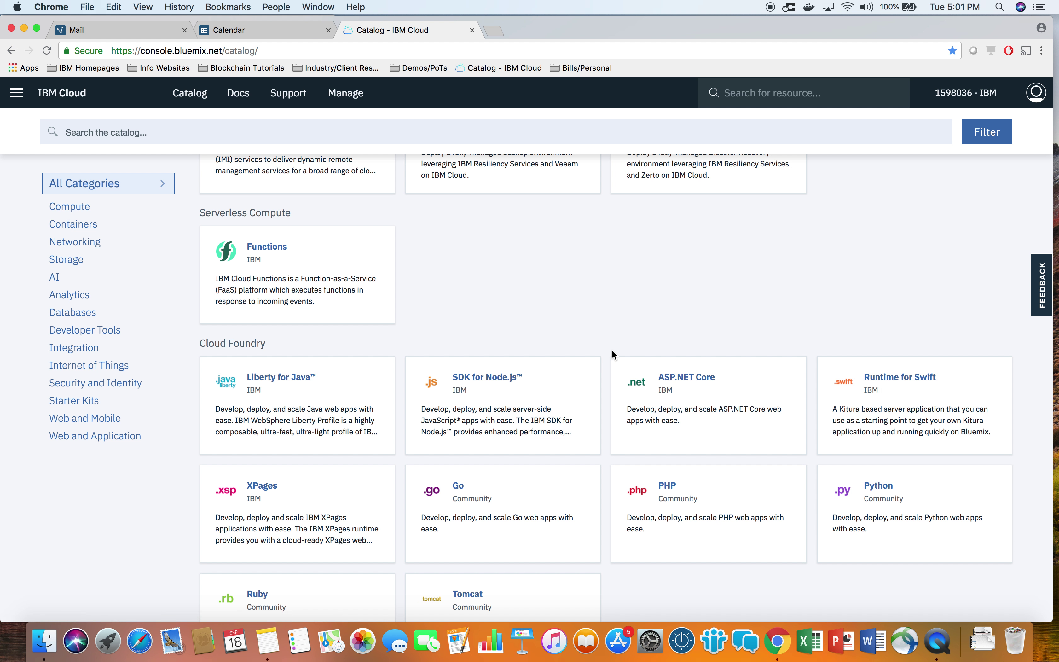
scroll(611, 350, down, 3)
scroll(614, 355, down, 3)
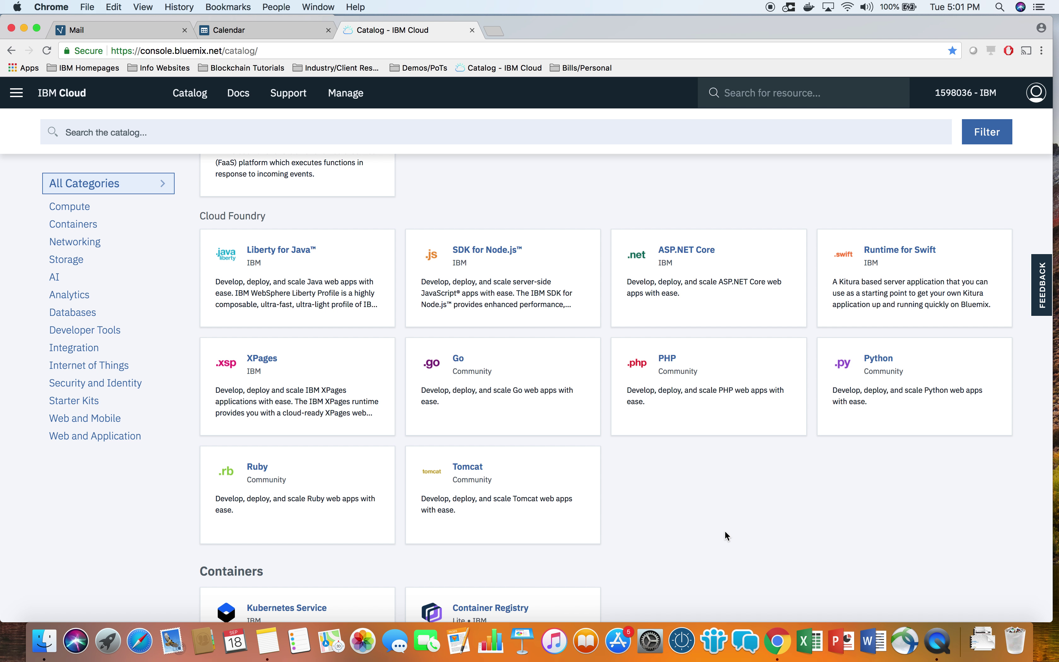
scroll(725, 530, down, 1)
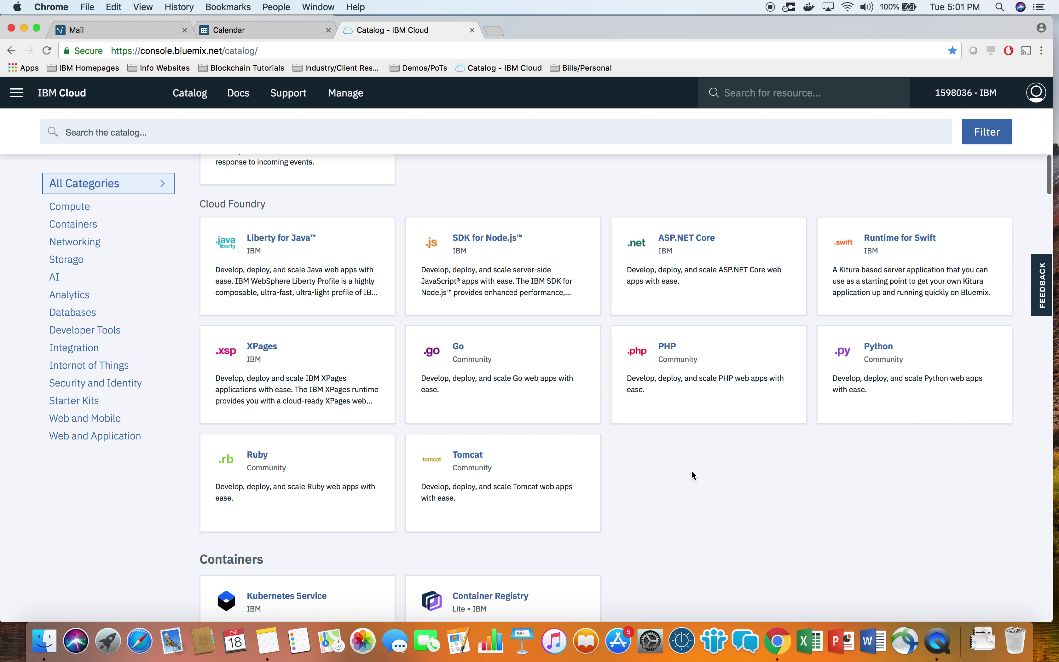
scroll(674, 476, down, 5)
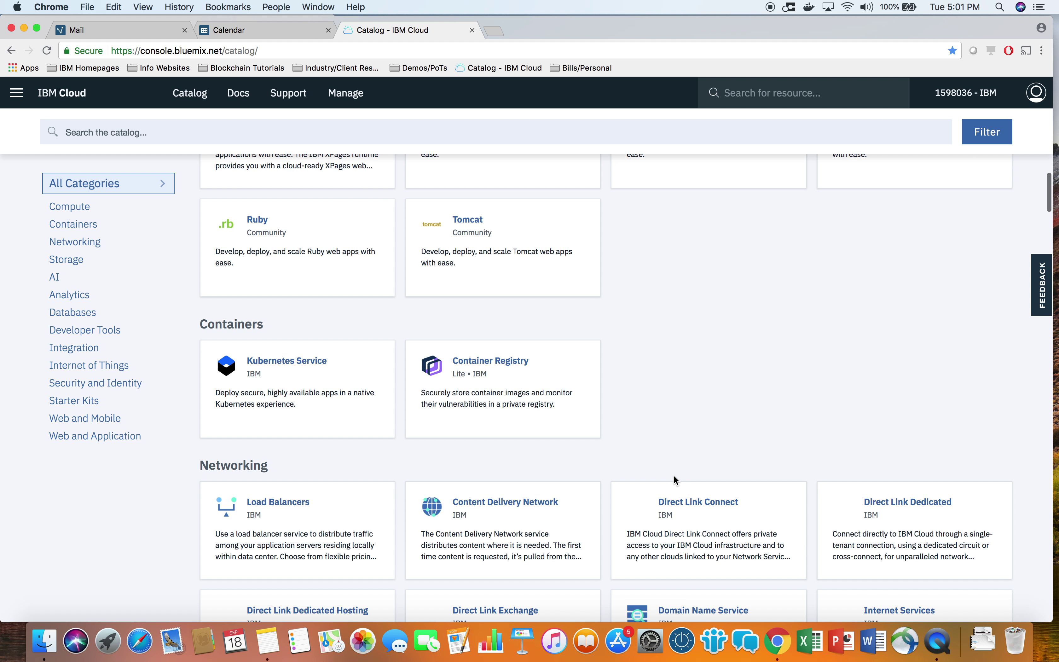
scroll(674, 475, down, 1)
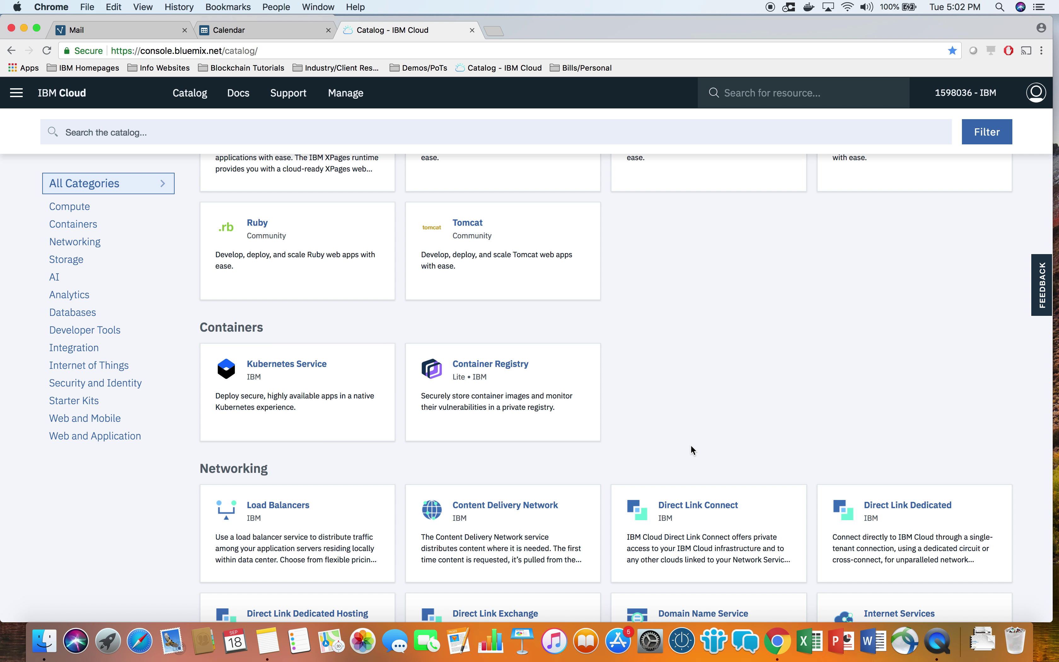
scroll(691, 444, down, 5)
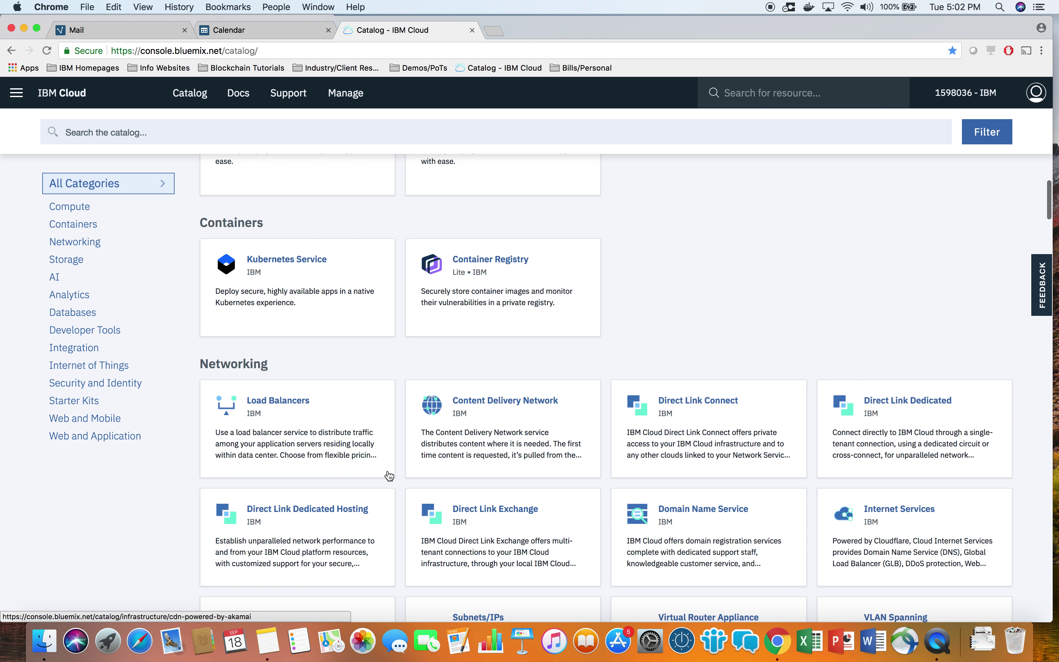
scroll(381, 478, down, 3)
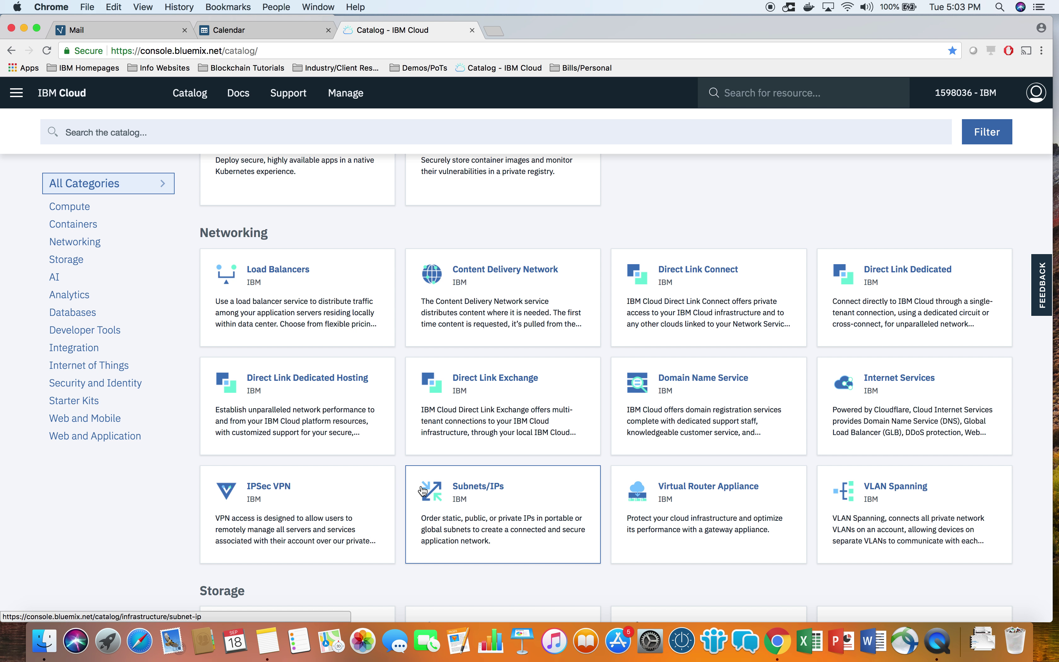
scroll(399, 512, down, 5)
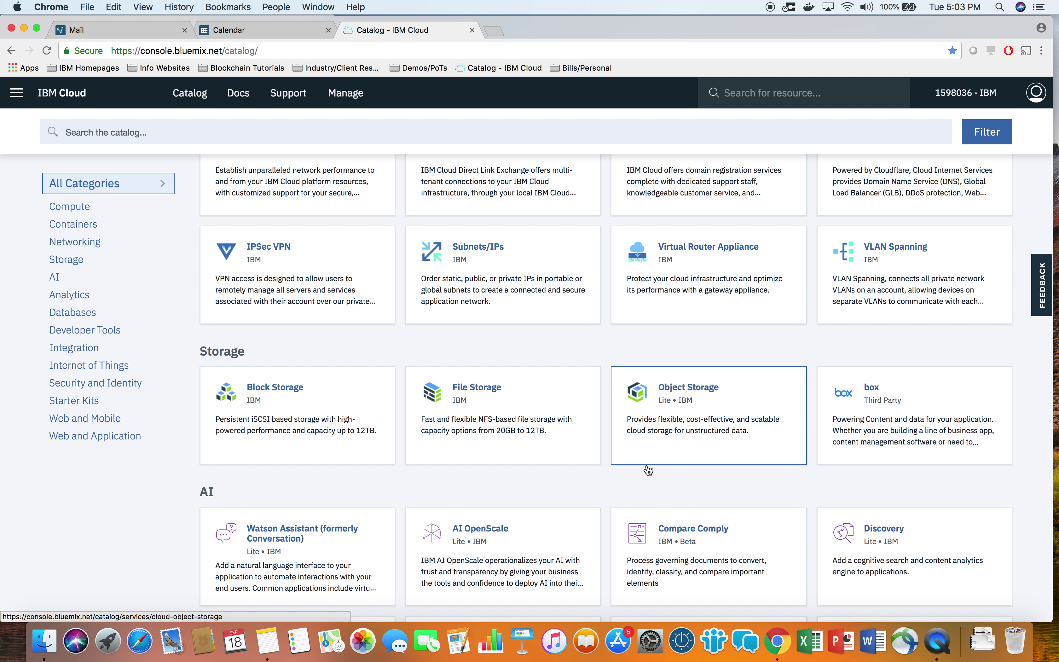
scroll(550, 489, up, 2)
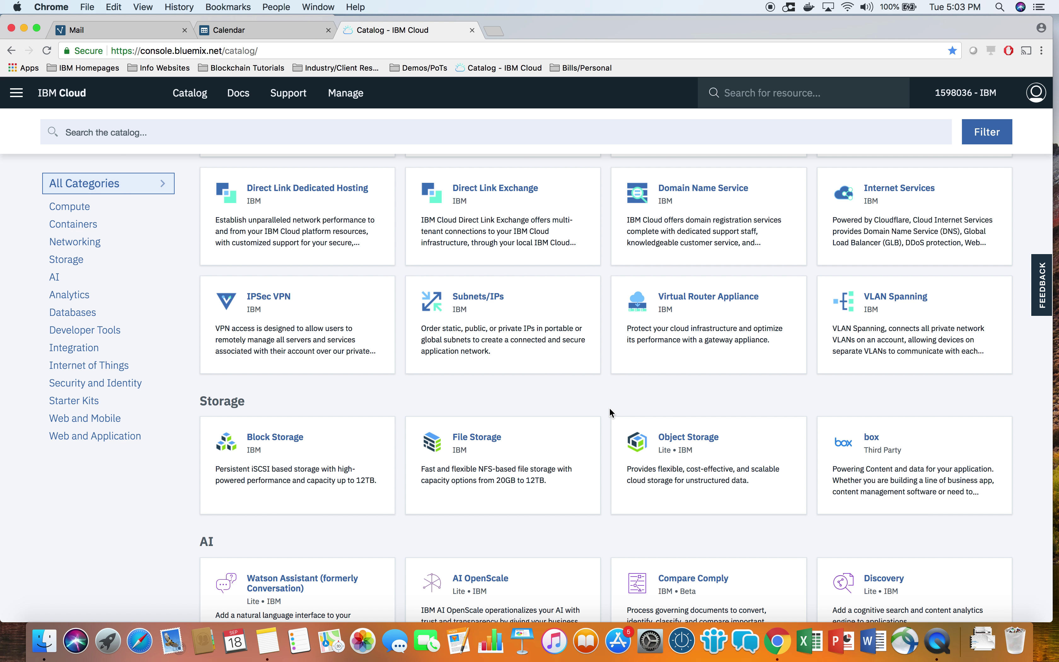
scroll(610, 410, up, 1)
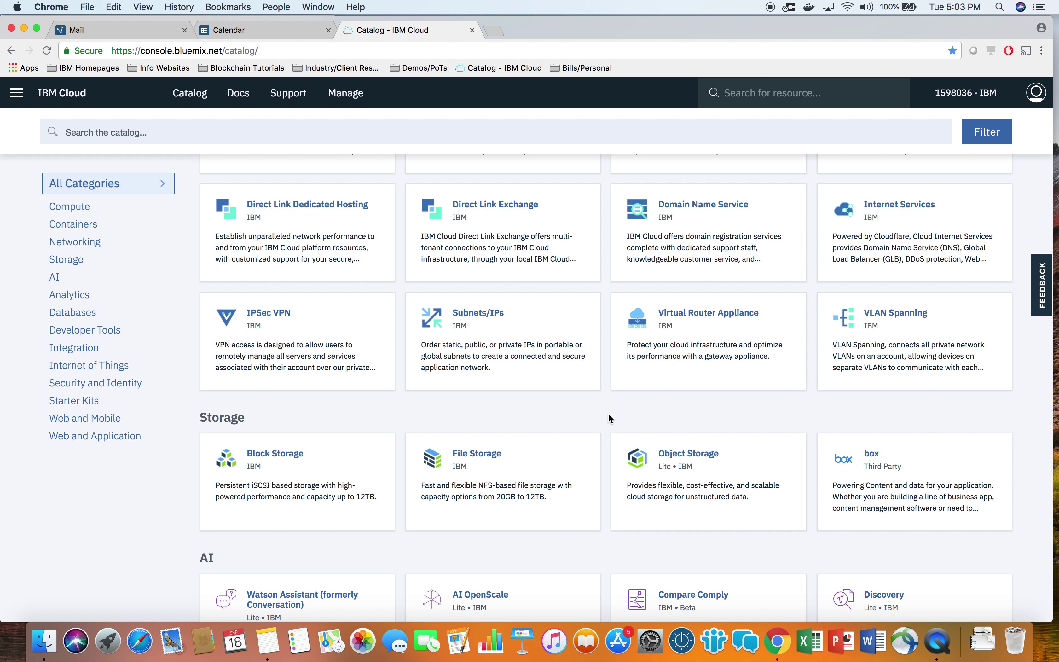
- Open the Kubernetes Service offering from the Containers category and start creating a new cluster
scroll(610, 418, up, 10)
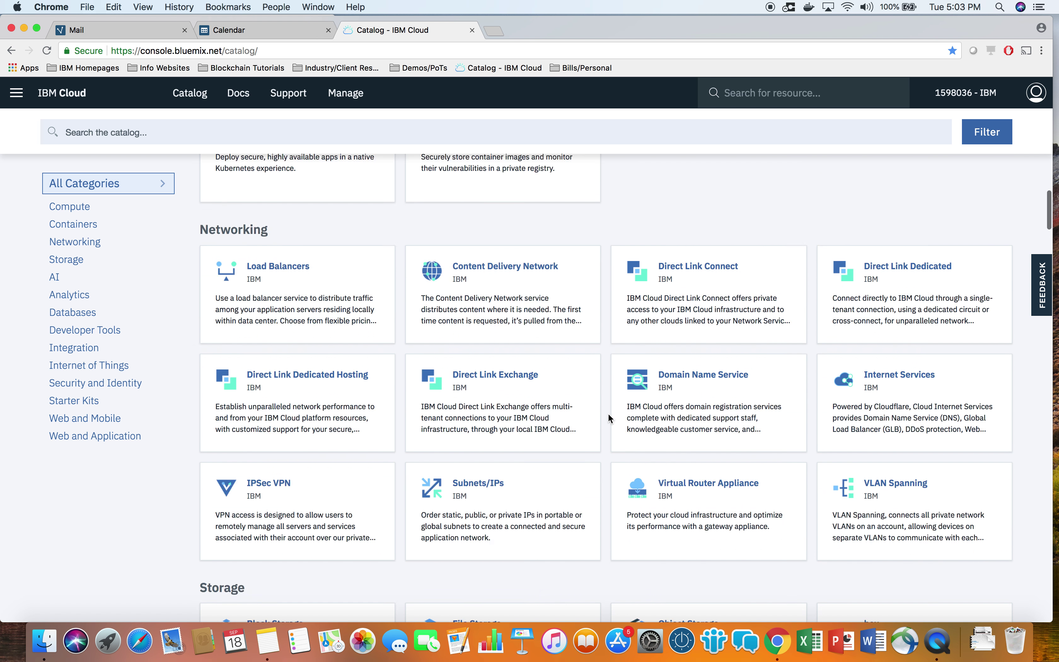
click(289, 371)
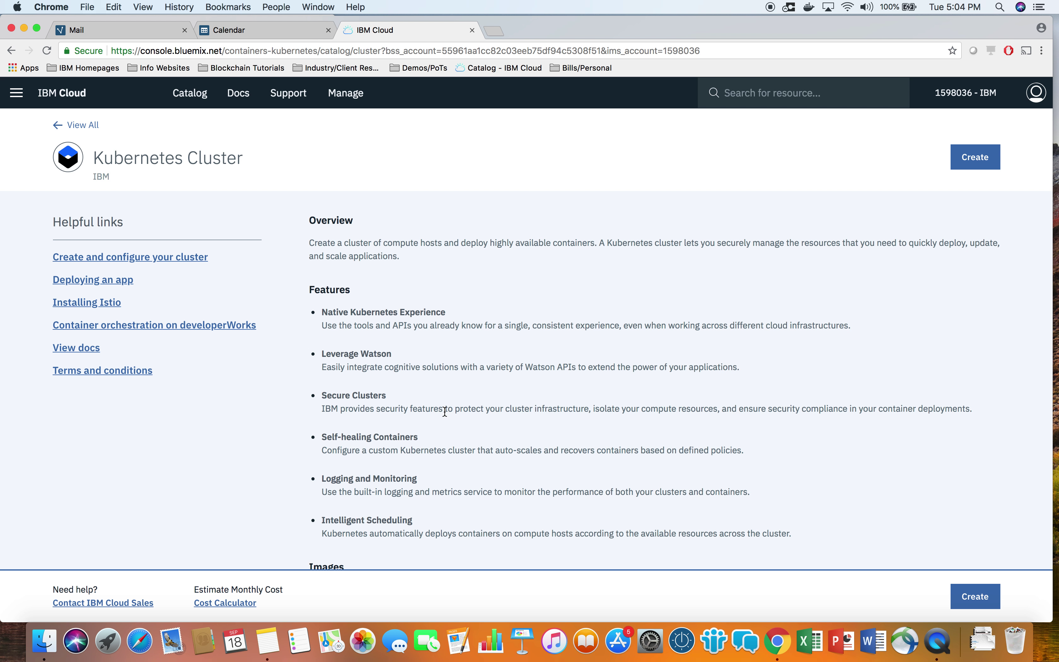
scroll(736, 468, down, 5)
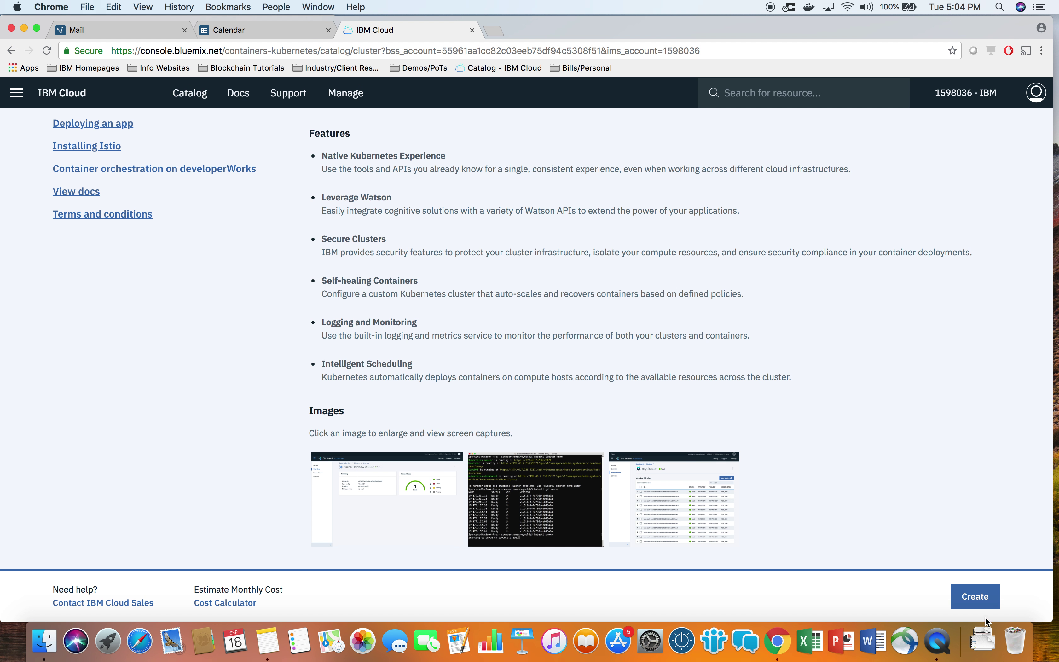
click(976, 598)
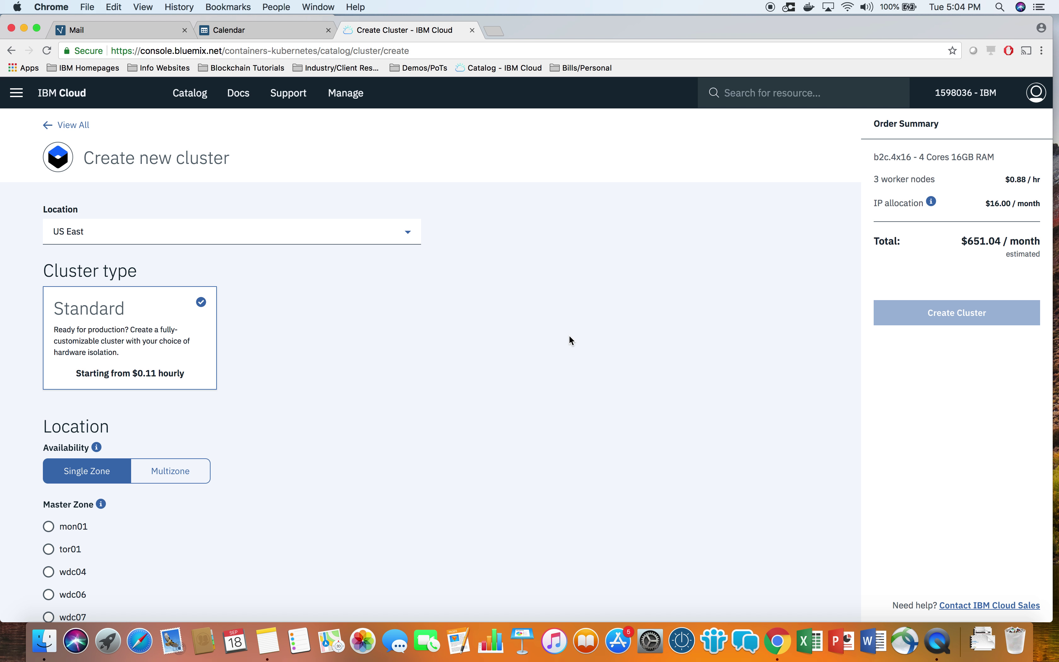
- Choose wdc04 as the master zone for the new single-zone cluster
scroll(484, 410, down, 5)
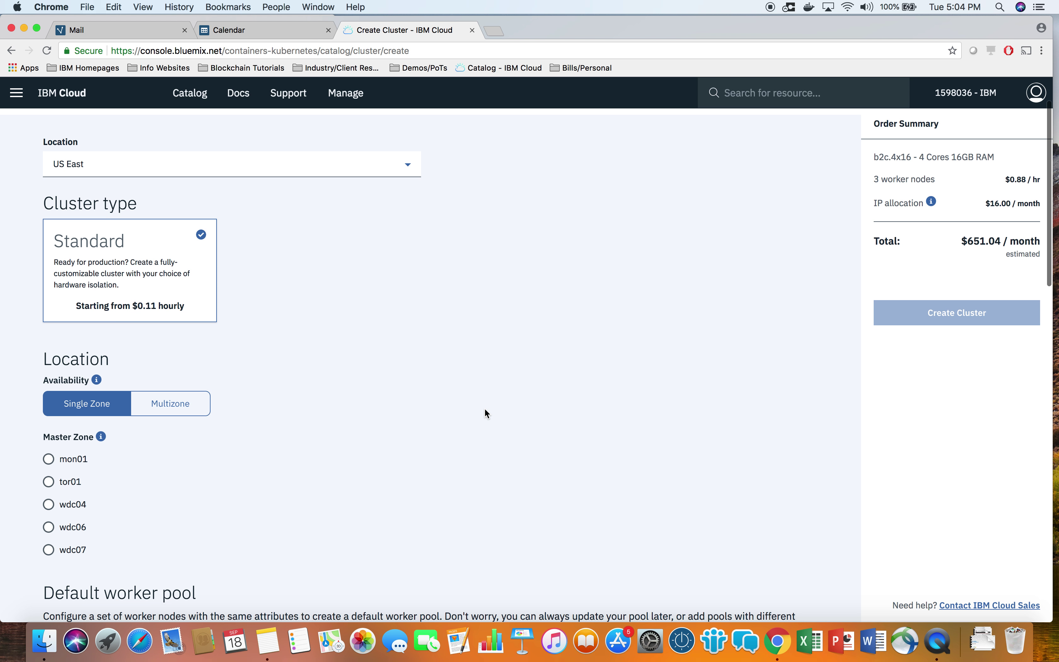
scroll(202, 285, down, 1)
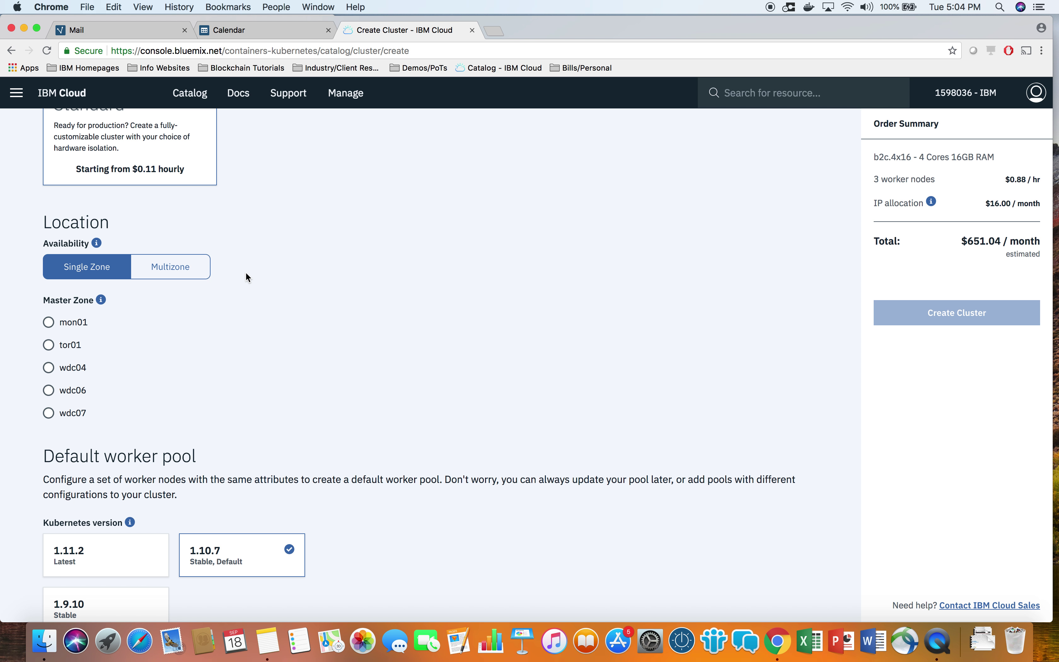
click(49, 368)
- Examine the default worker pool options: Kubernetes version, hardware isolation, flavors, disk encryption, worker nodes and the cluster name field
scroll(375, 416, down, 2)
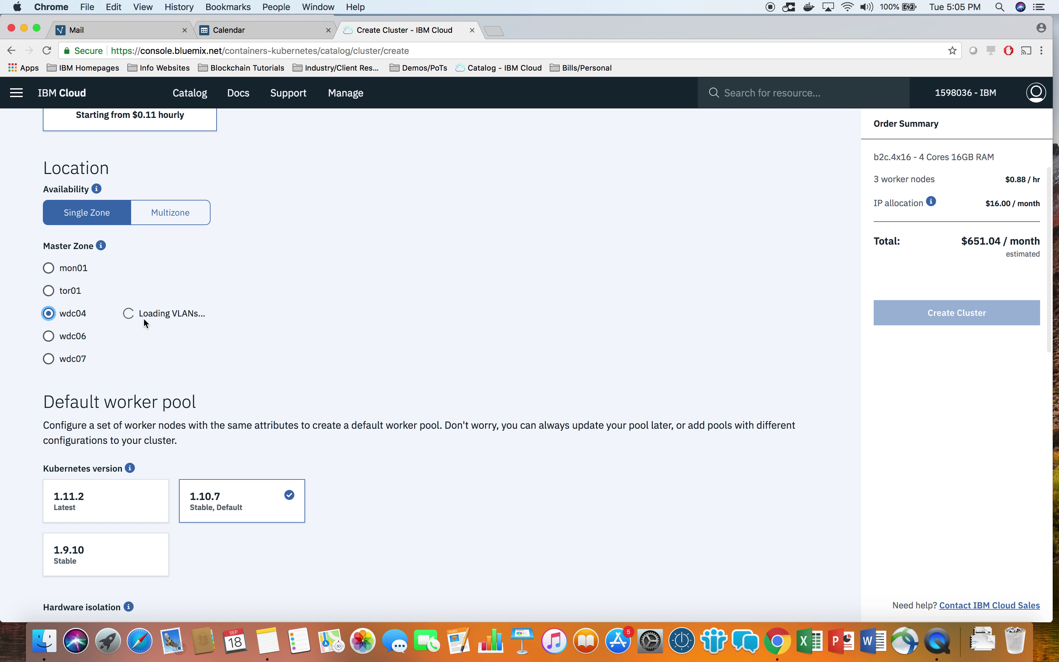
scroll(446, 501, down, 3)
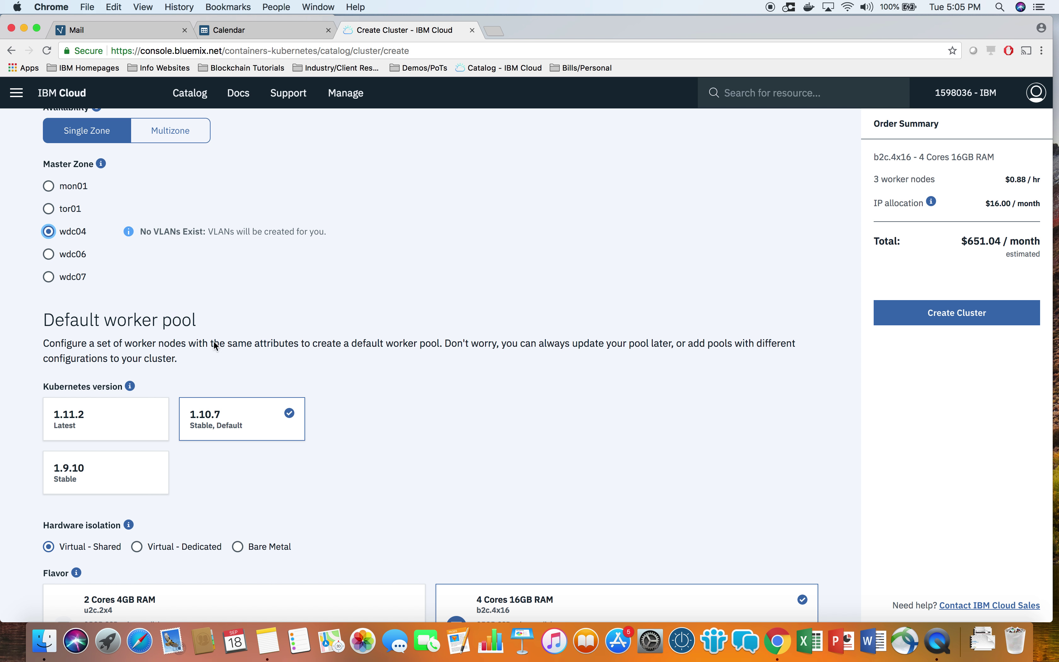
scroll(361, 454, down, 1)
scroll(360, 449, down, 1)
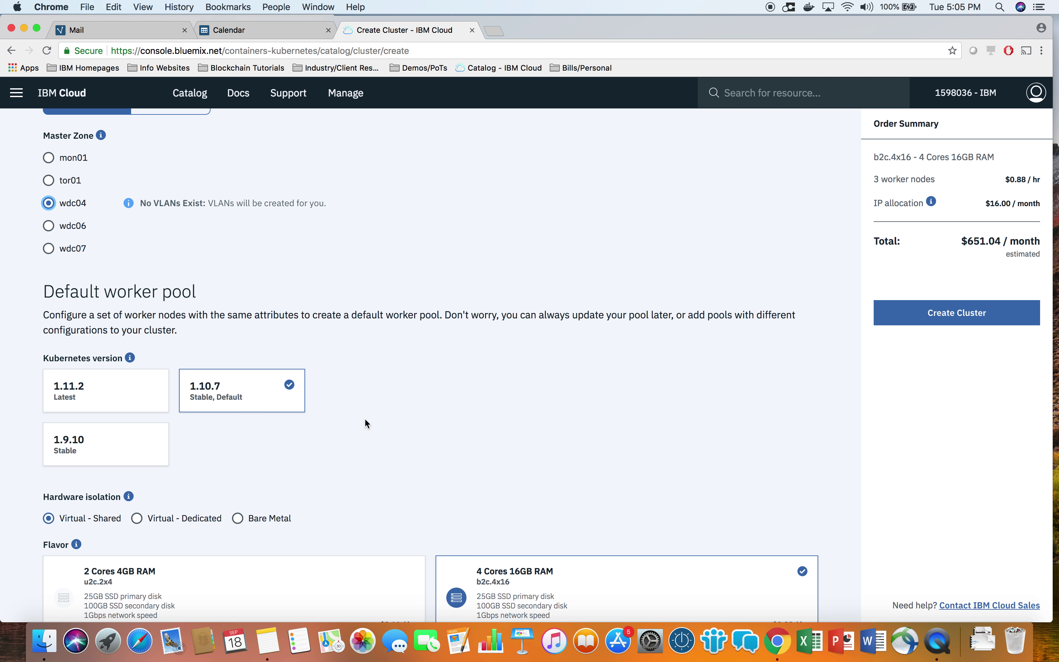
scroll(365, 418, up, 1)
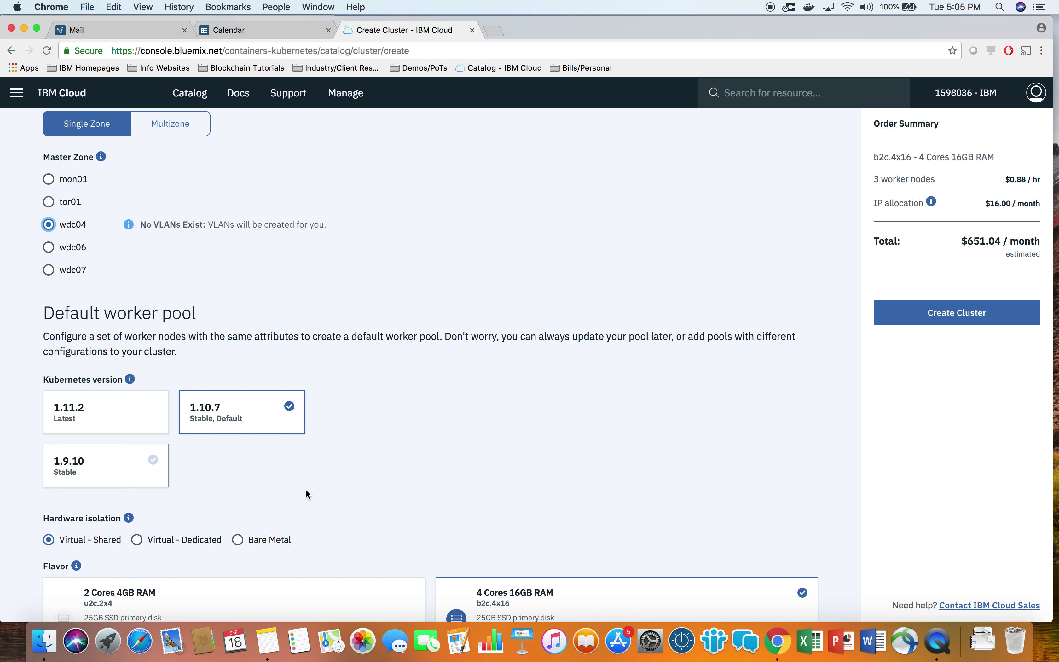
scroll(415, 484, down, 1)
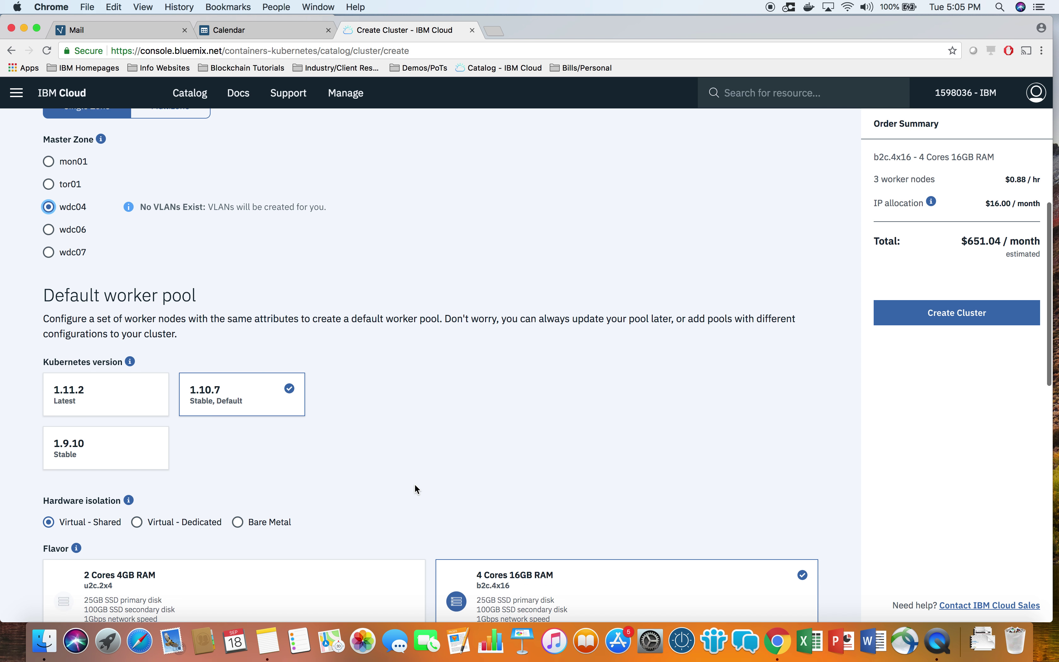
scroll(414, 485, down, 5)
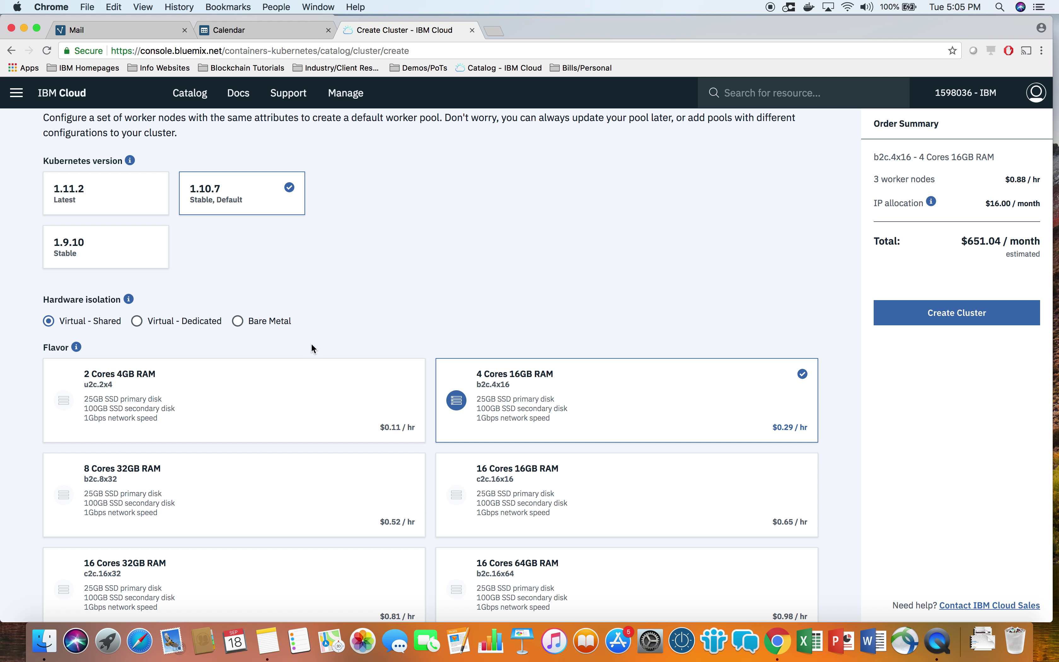
scroll(312, 344, down, 1)
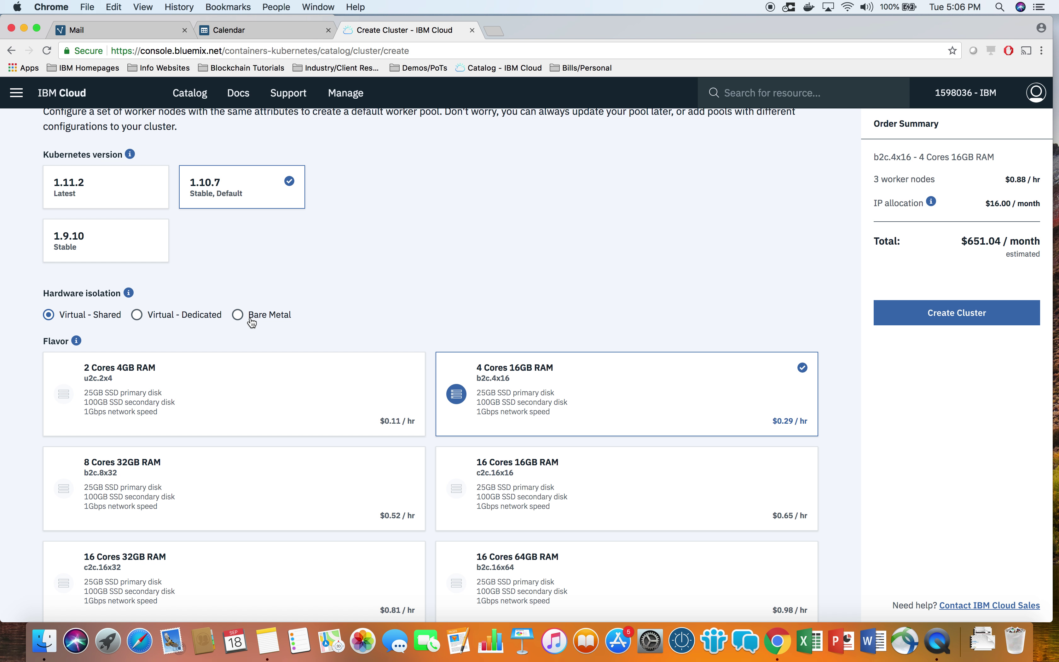
scroll(252, 323, down, 5)
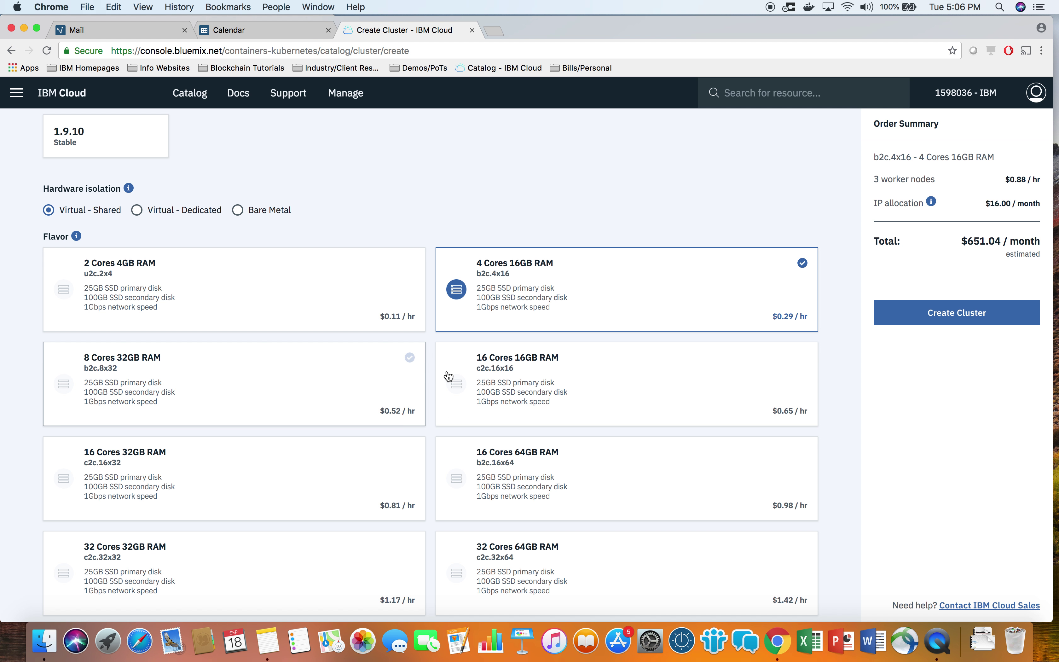
scroll(442, 357, down, 3)
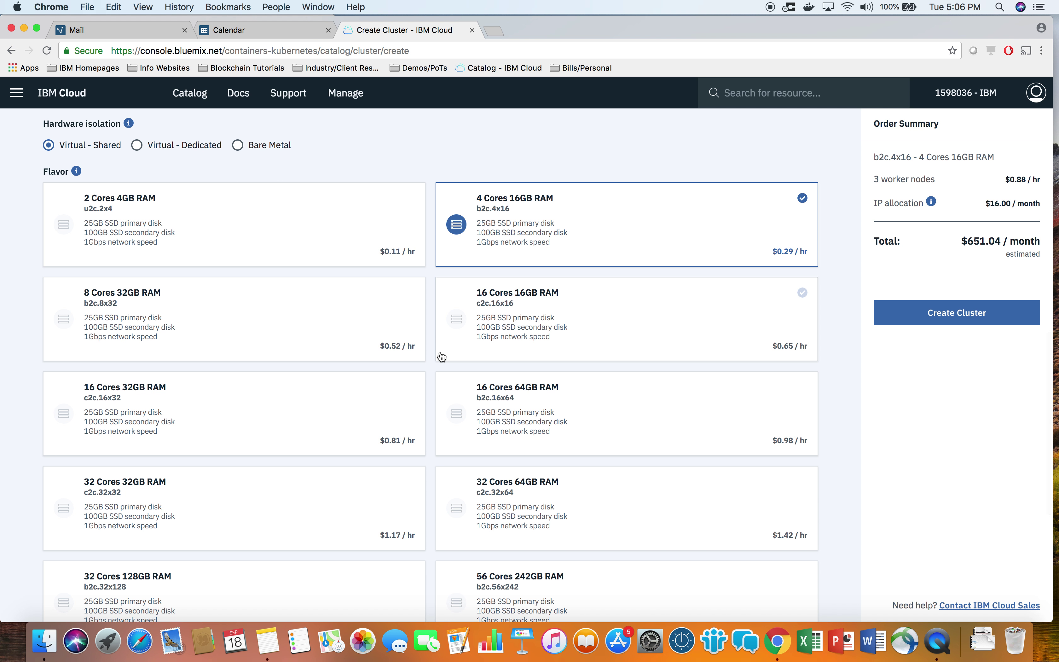
scroll(441, 357, down, 4)
scroll(440, 355, up, 4)
scroll(433, 411, down, 12)
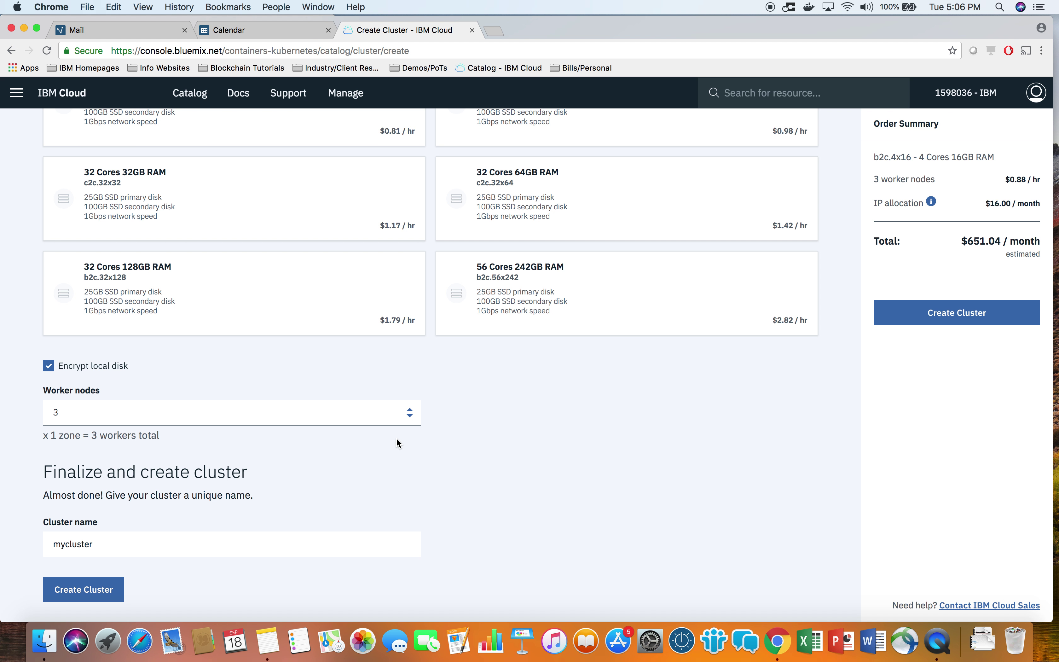
- Try out the worker node count control and look back over the cluster configuration options
click(409, 409)
click(410, 415)
scroll(384, 283, up, 10)
scroll(384, 284, down, 10)
- Return to the catalog, open the featured Virtual Server offering and compare the Public and Dedicated Virtual Server options
click(206, 94)
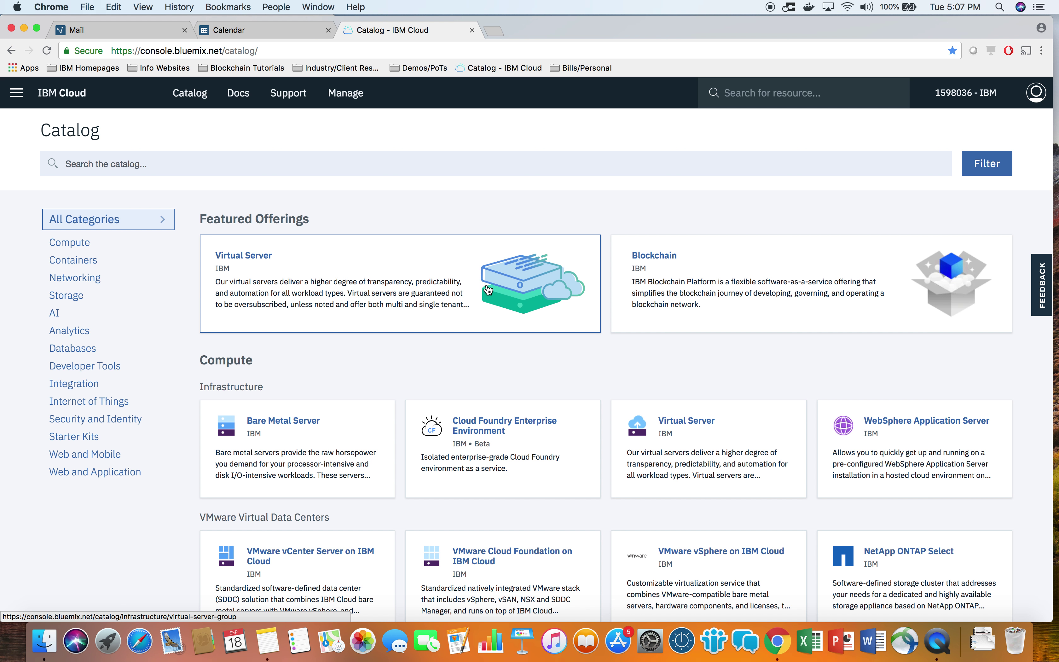
click(481, 290)
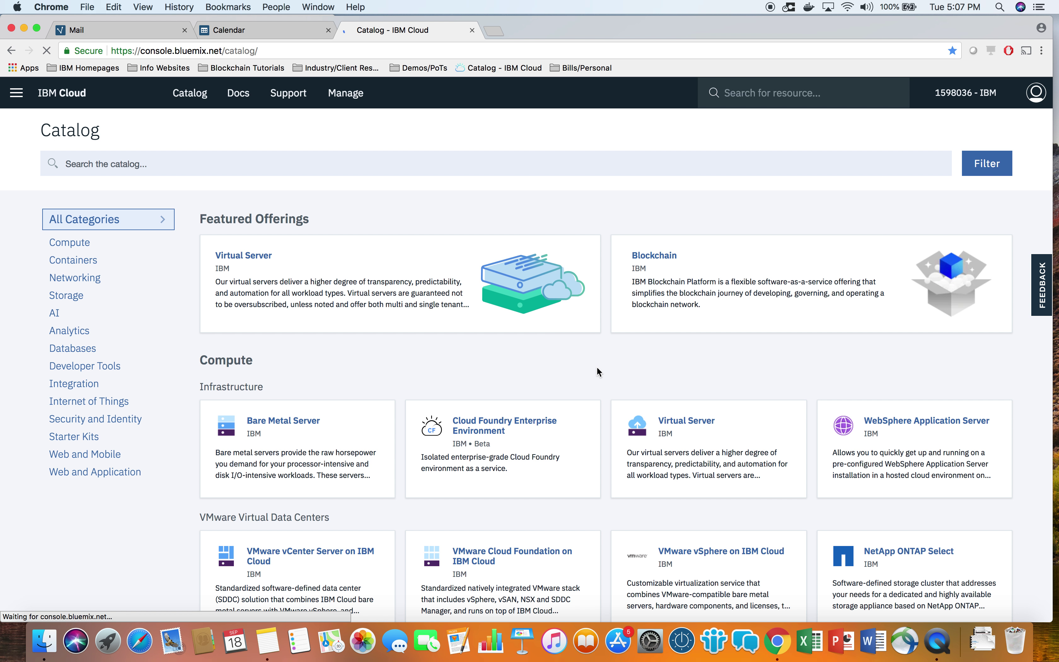
scroll(599, 372, down, 5)
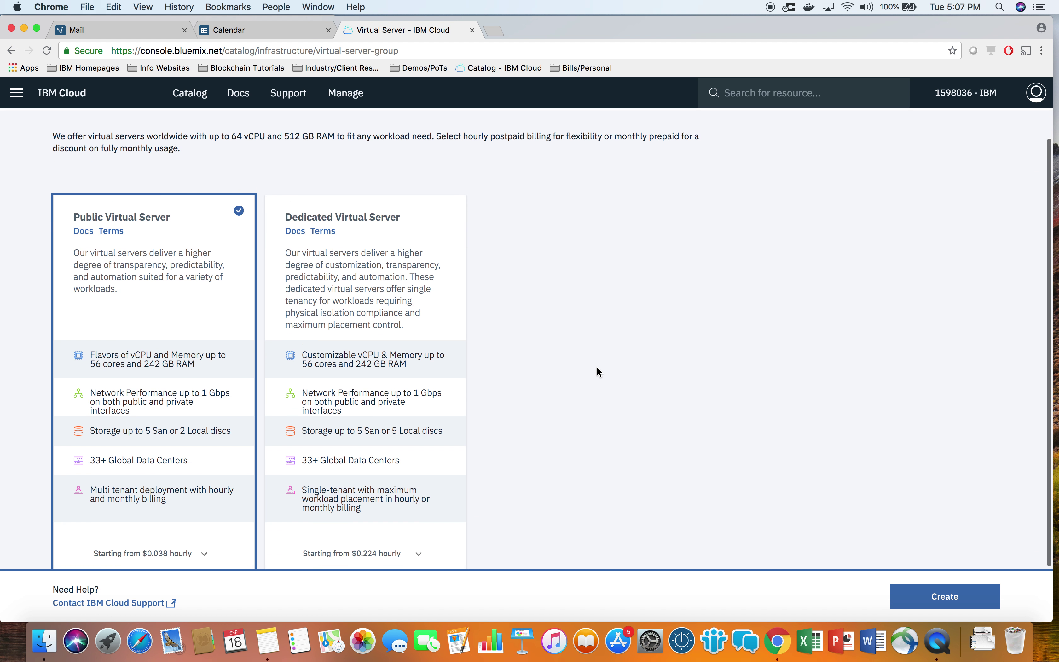
scroll(600, 372, up, 5)
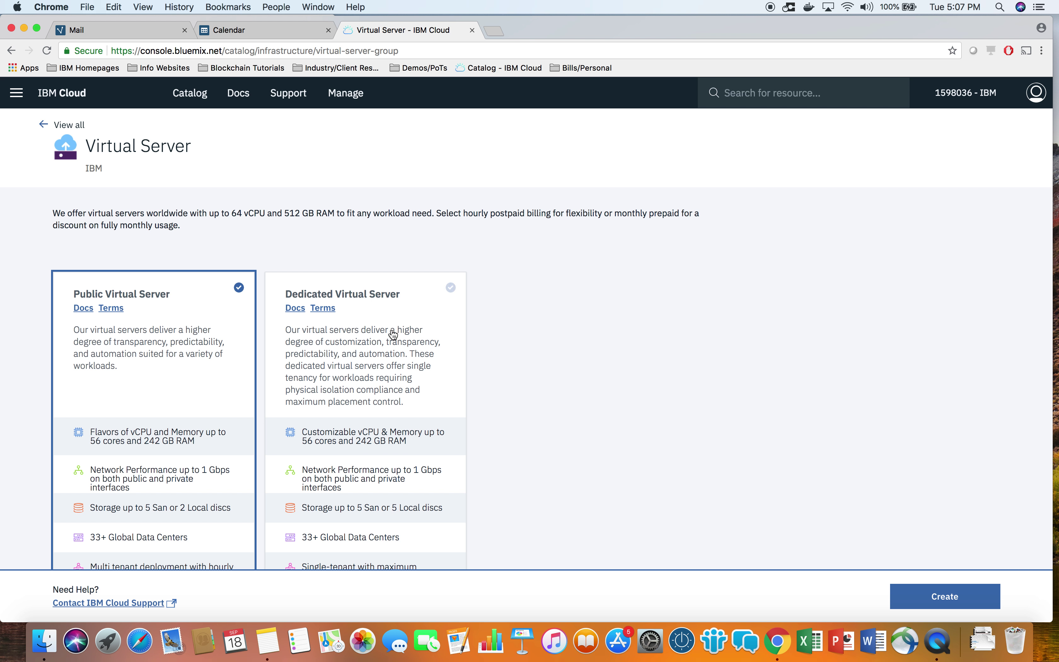
scroll(548, 499, down, 3)
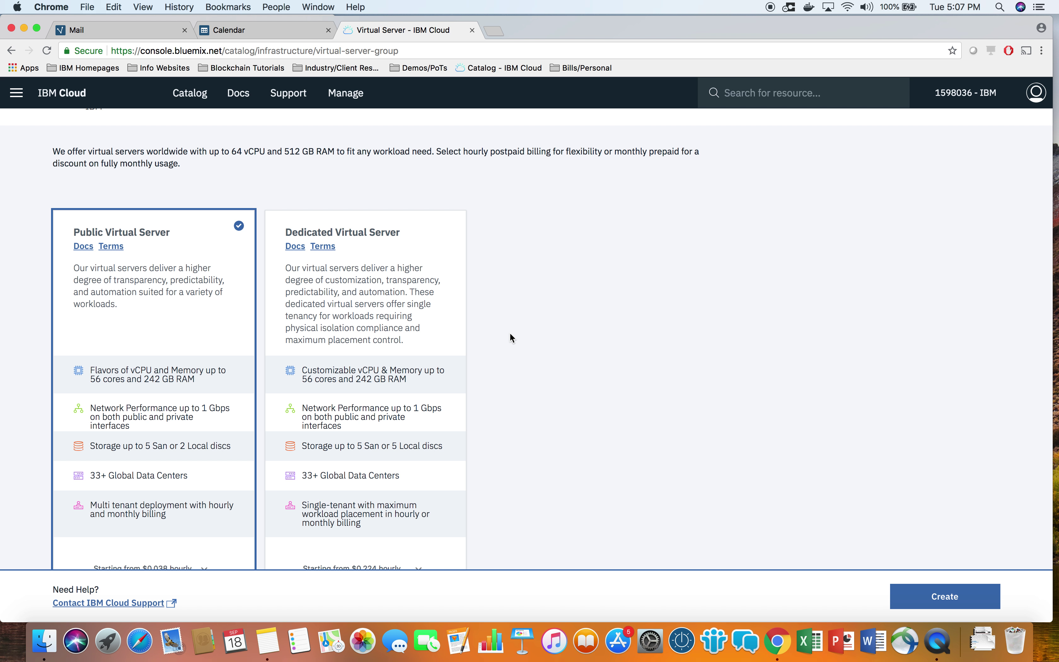
scroll(165, 389, down, 2)
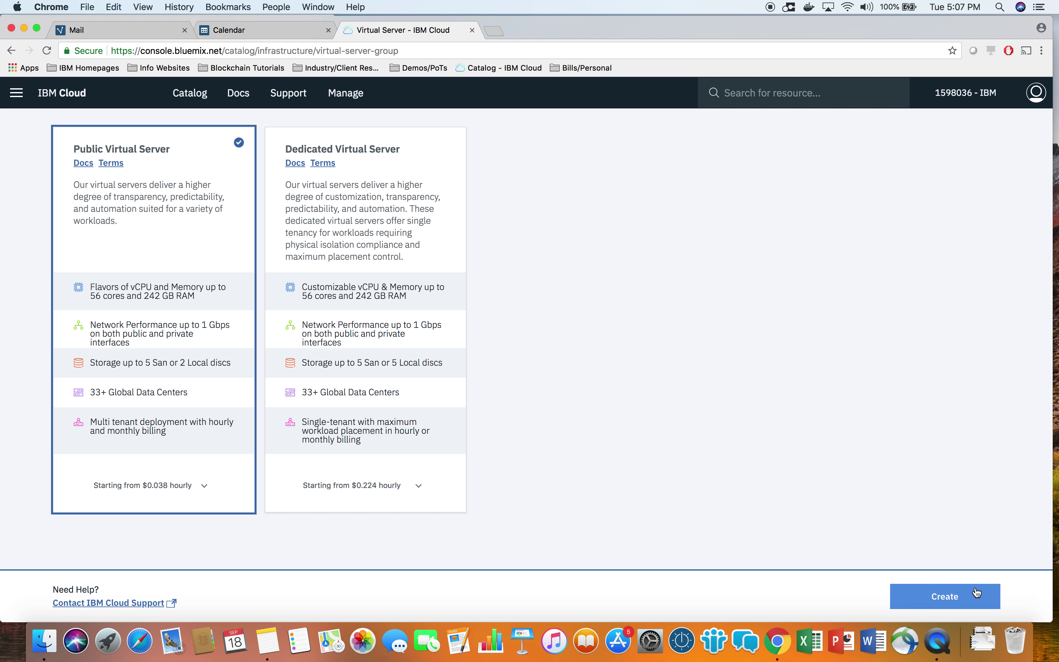
- Start creating a public virtual server and set its location to NA East (WDC07 - Washington, DC)
click(982, 594)
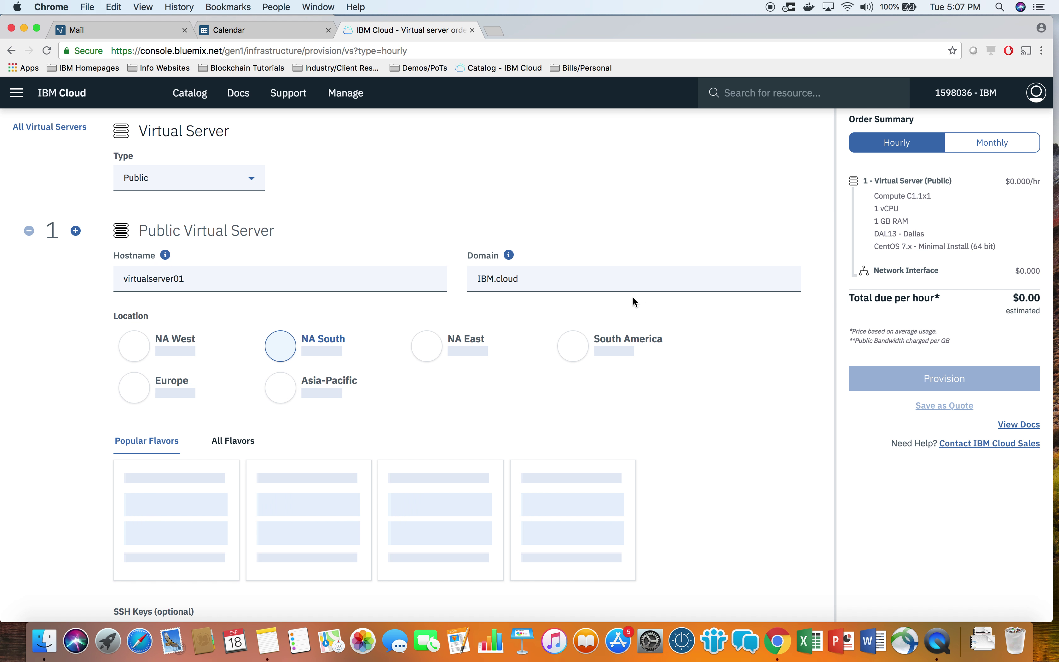
scroll(596, 396, down, 2)
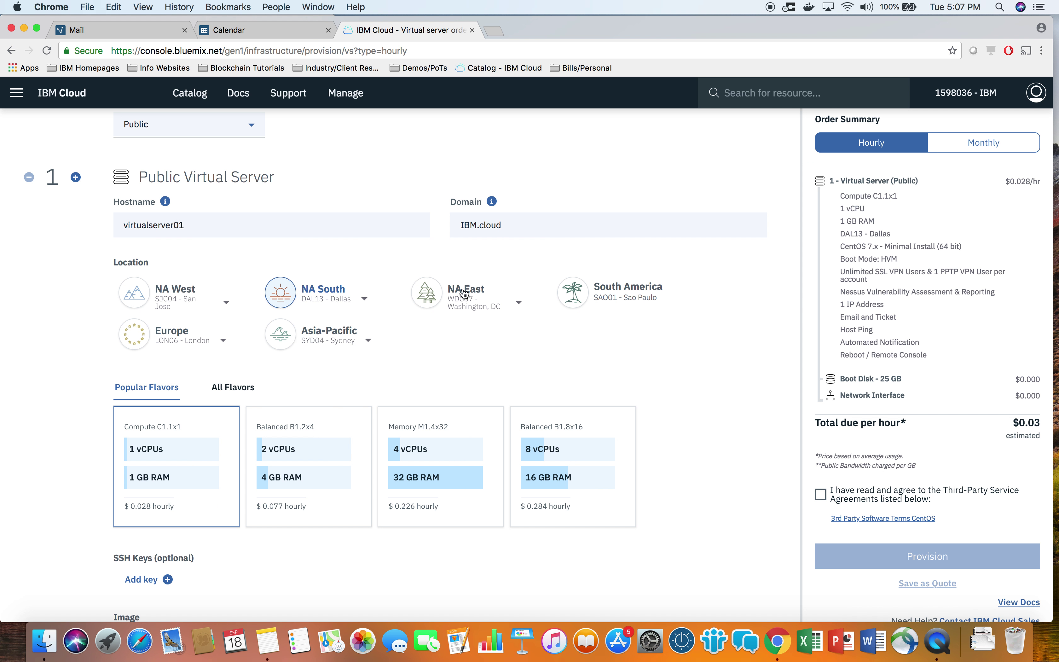
click(428, 297)
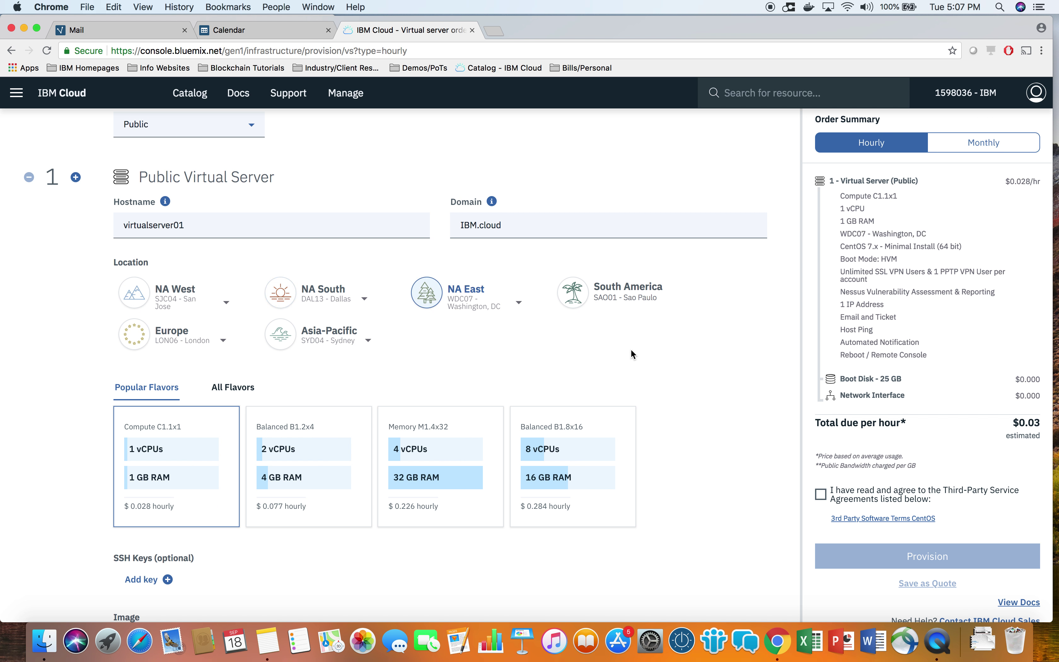
- Examine all virtual server flavors across the Balanced Local Storage, Balanced, Compute, Memory and GPU groups
scroll(632, 353, down, 3)
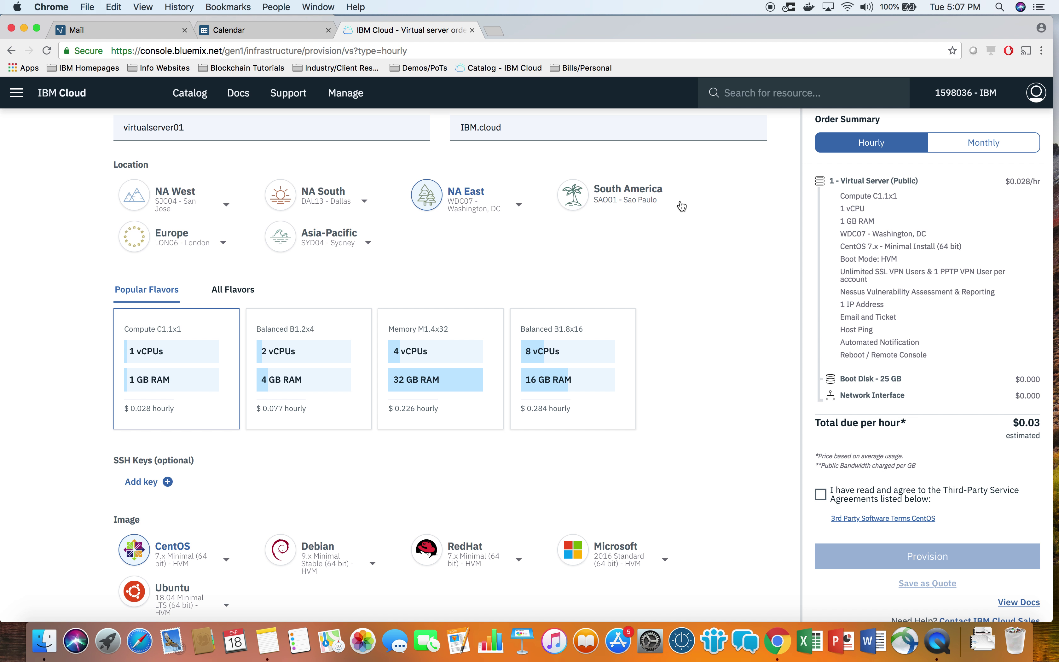
click(234, 288)
scroll(562, 333, down, 1)
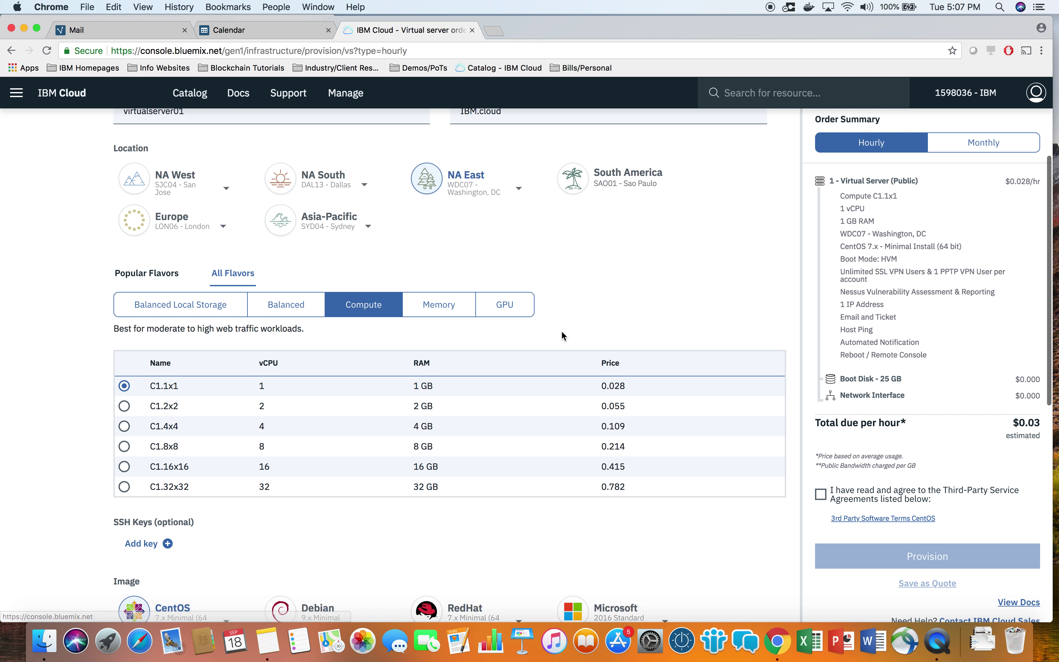
scroll(562, 334, down, 2)
click(237, 274)
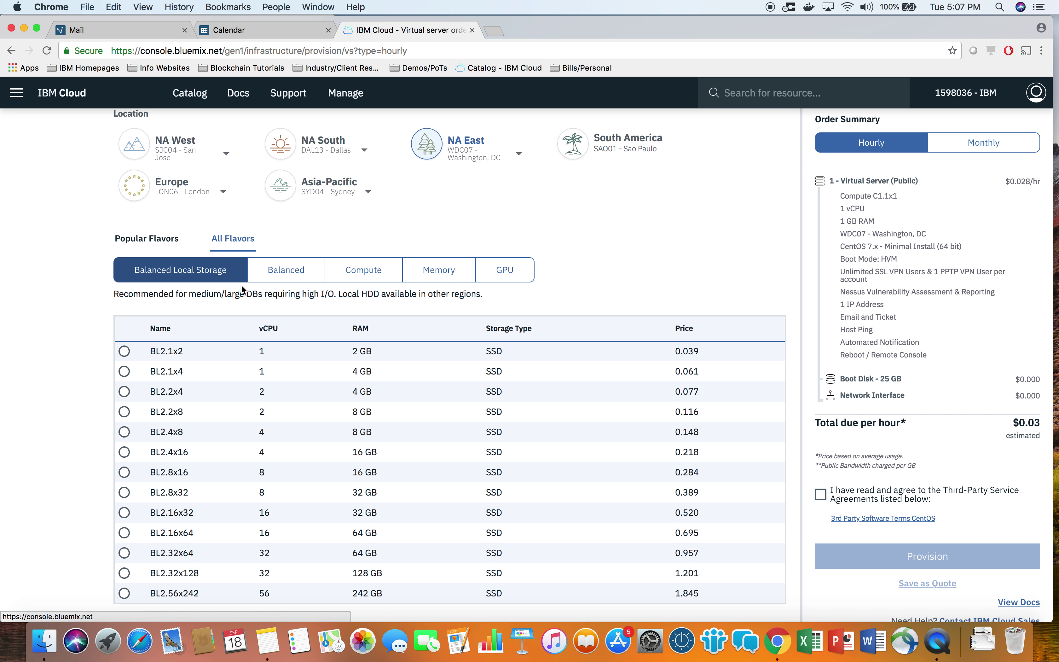
scroll(241, 289, down, 2)
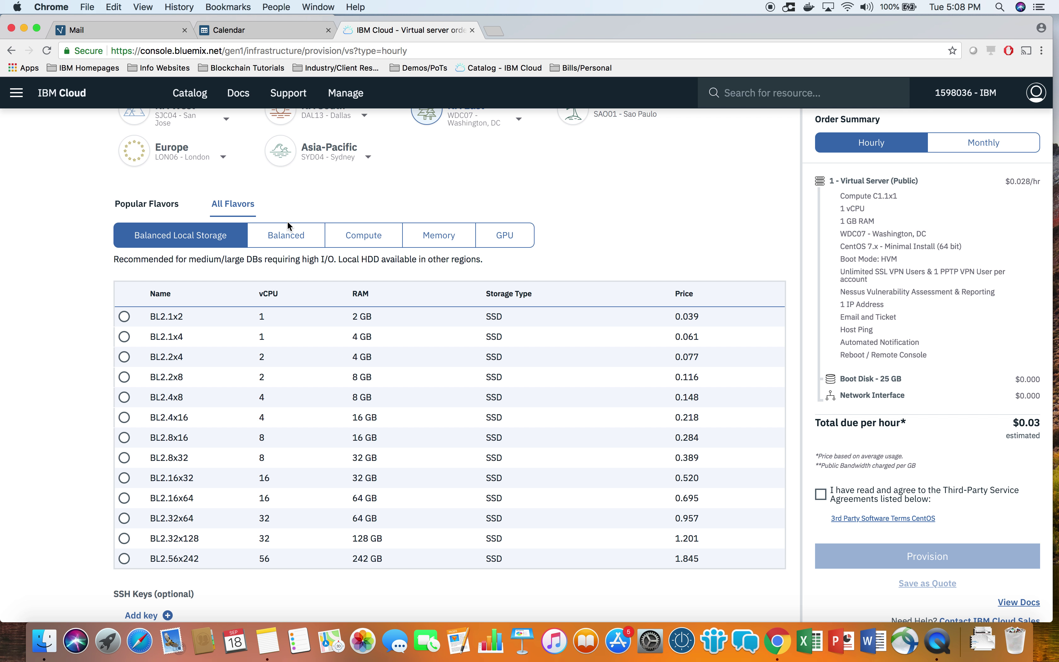
click(286, 232)
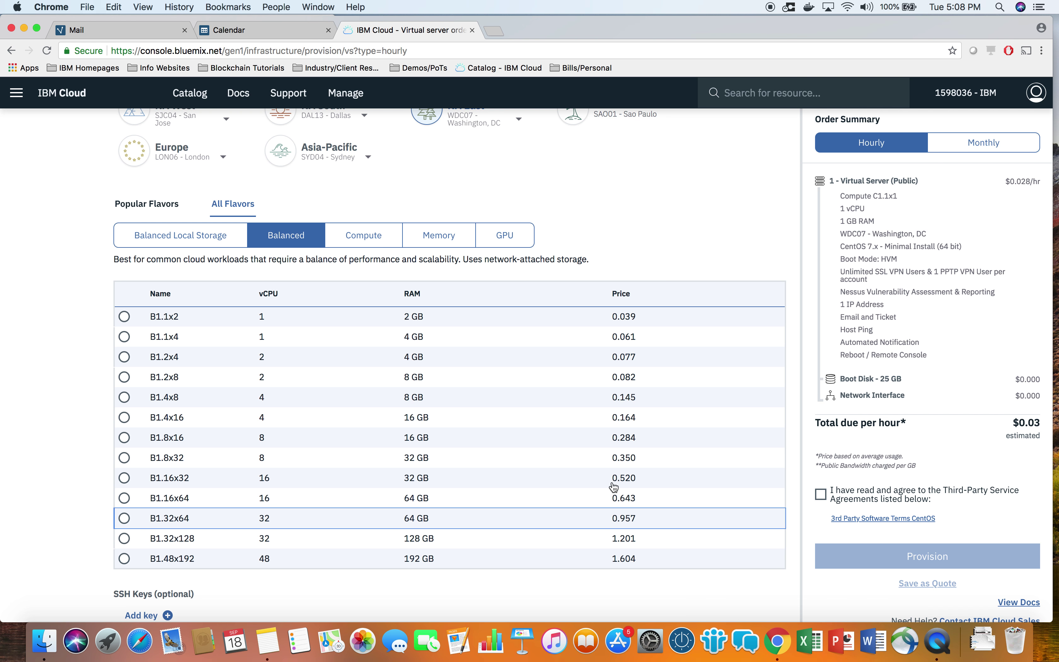
click(383, 236)
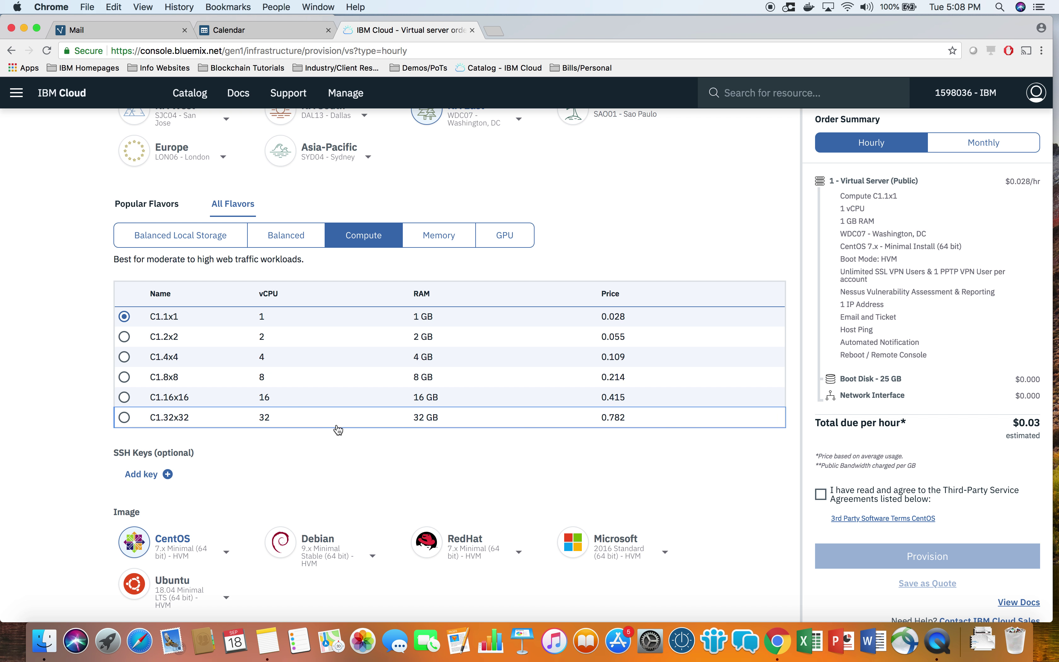
click(440, 235)
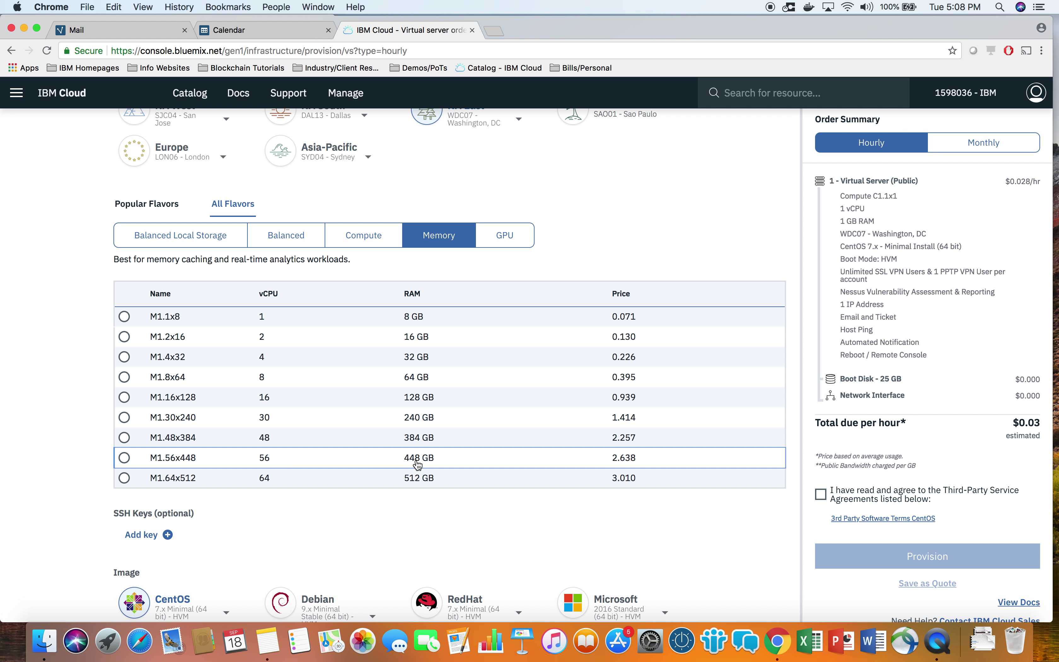
click(510, 238)
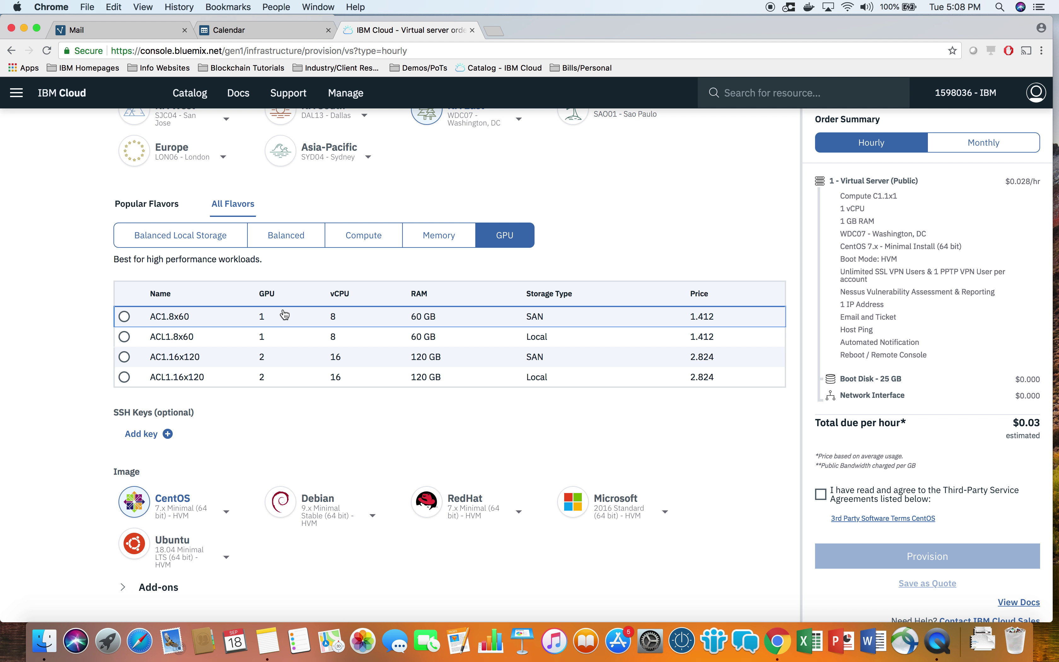
click(429, 236)
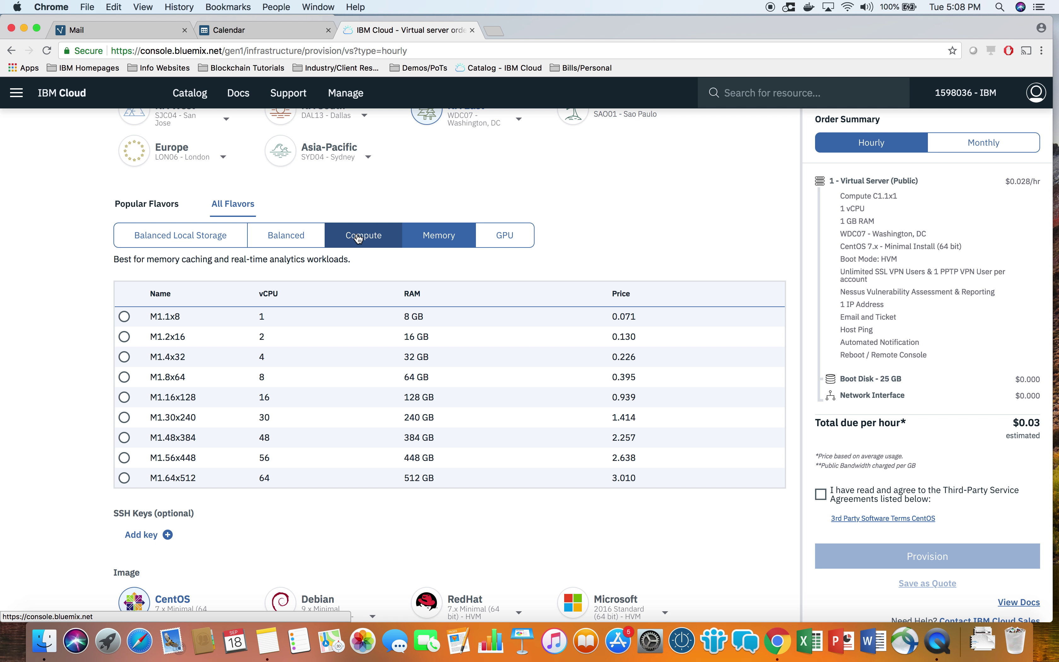
click(359, 238)
scroll(350, 415, down, 1)
scroll(350, 415, up, 2)
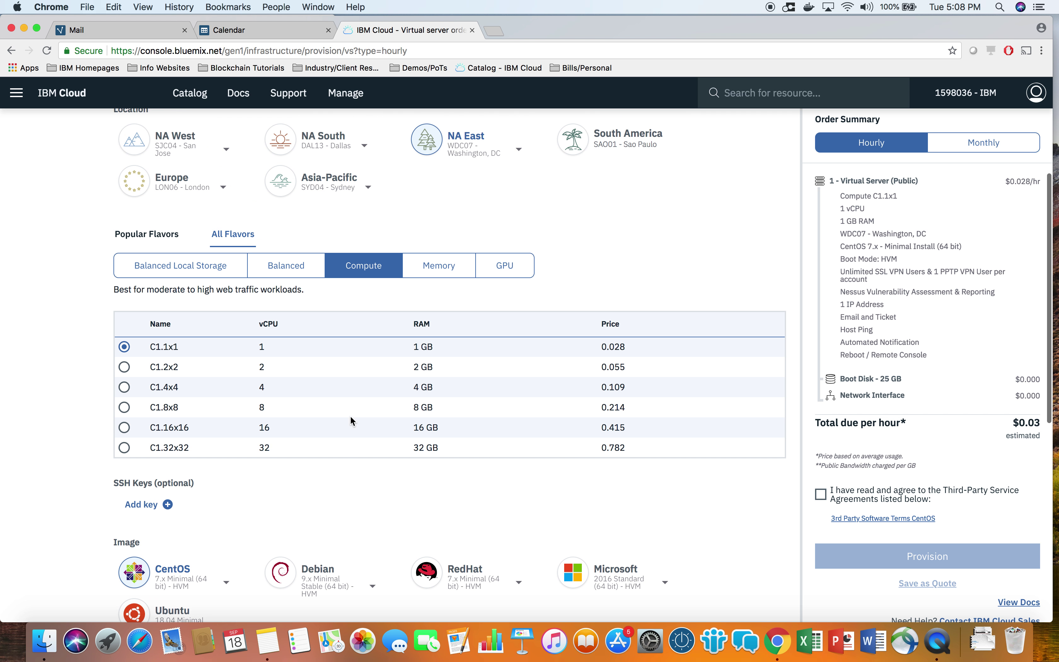
- Review the virtual server's SSH key, operating system image, add-on and attached storage options
scroll(351, 418, down, 4)
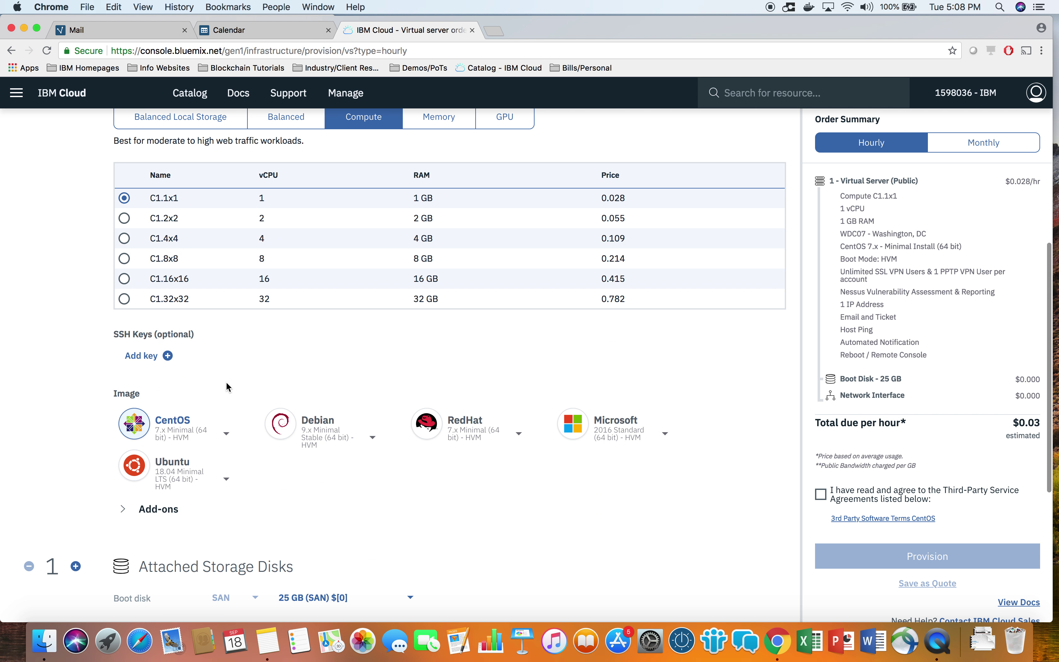
scroll(296, 477, down, 3)
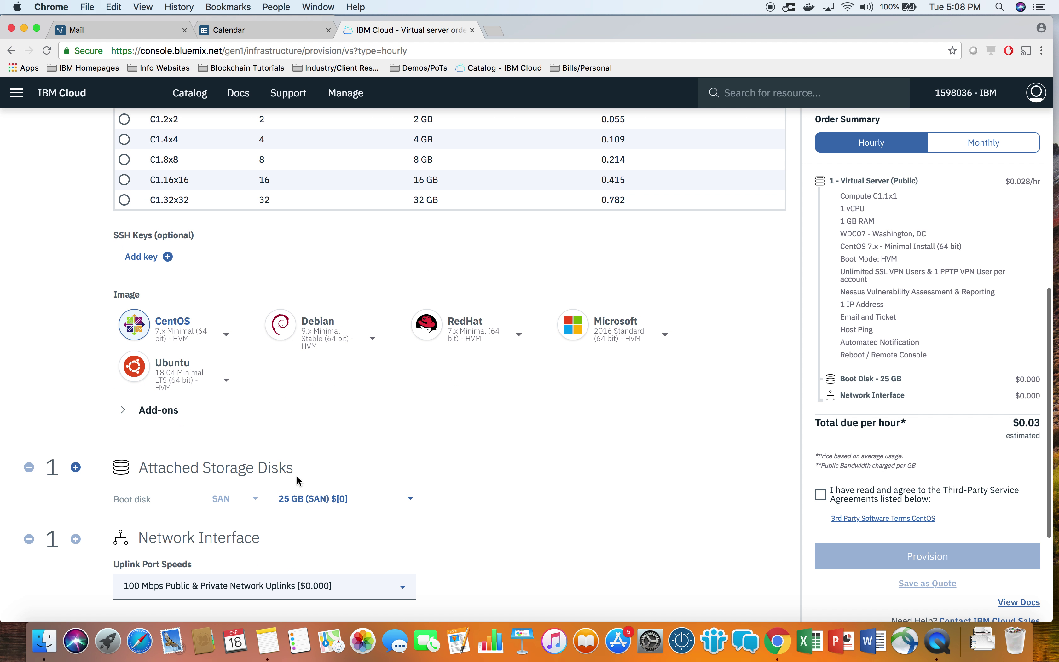
scroll(445, 442, down, 1)
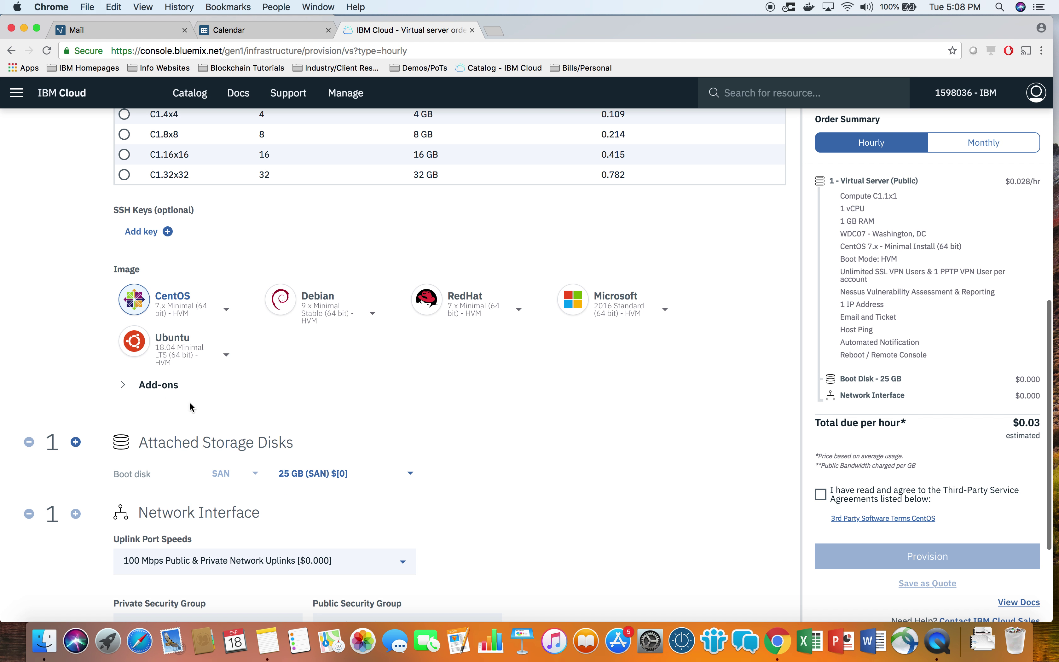
click(123, 385)
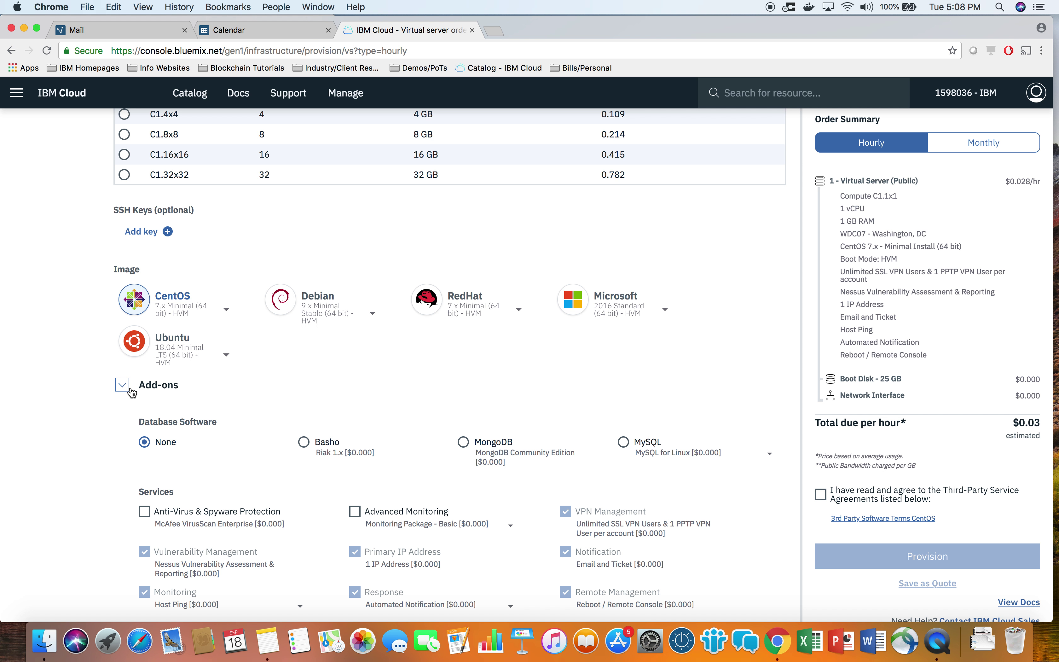
click(134, 390)
scroll(296, 399, down, 4)
scroll(297, 405, up, 9)
scroll(297, 406, down, 3)
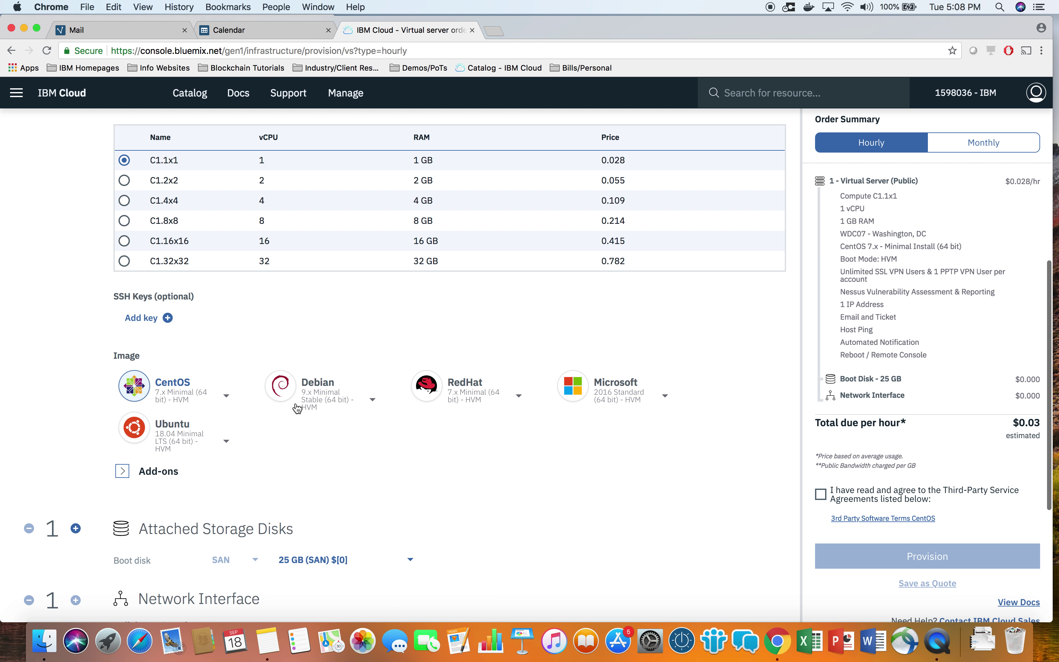
- Expand the server's add-ons and include Anti-Virus & Spyware Protection, Advanced Monitoring and Insurance
click(124, 472)
scroll(287, 513, down, 5)
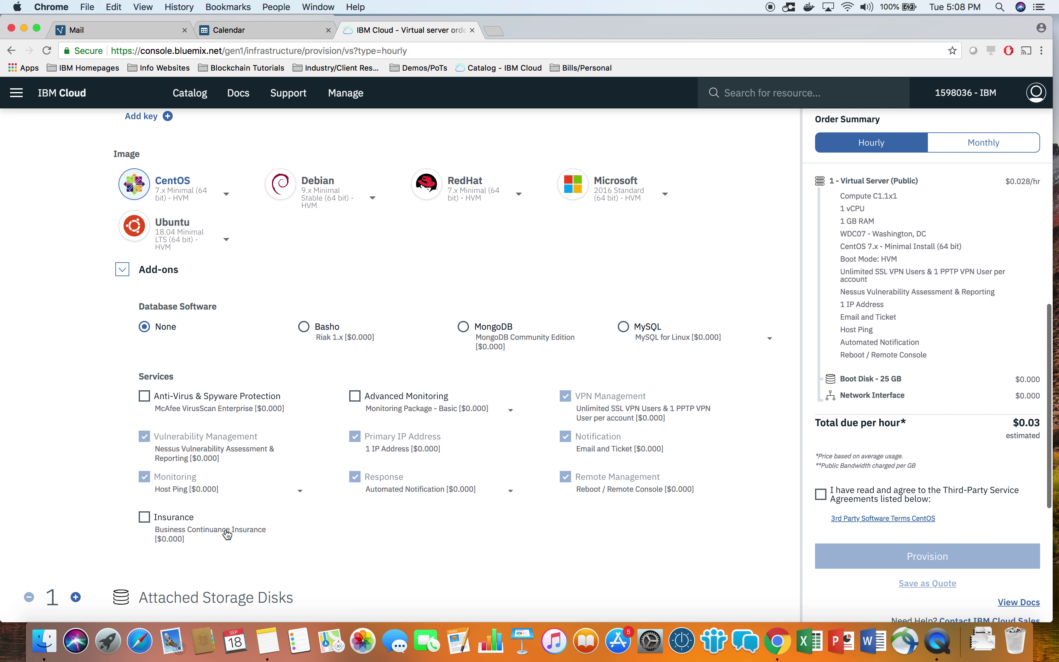
scroll(227, 534, down, 7)
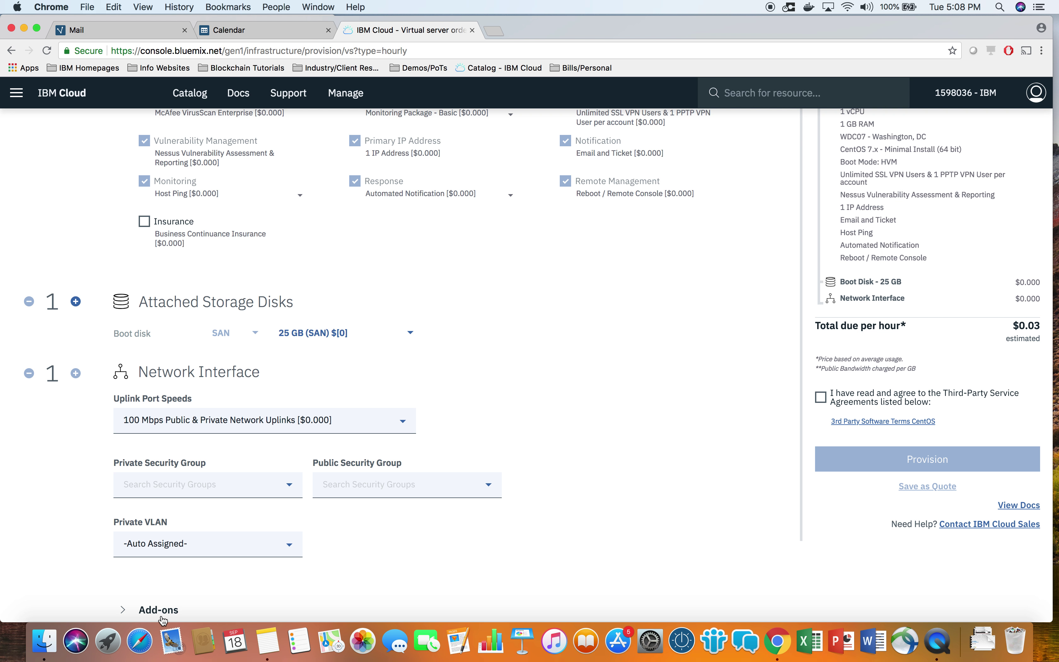
scroll(253, 549, up, 7)
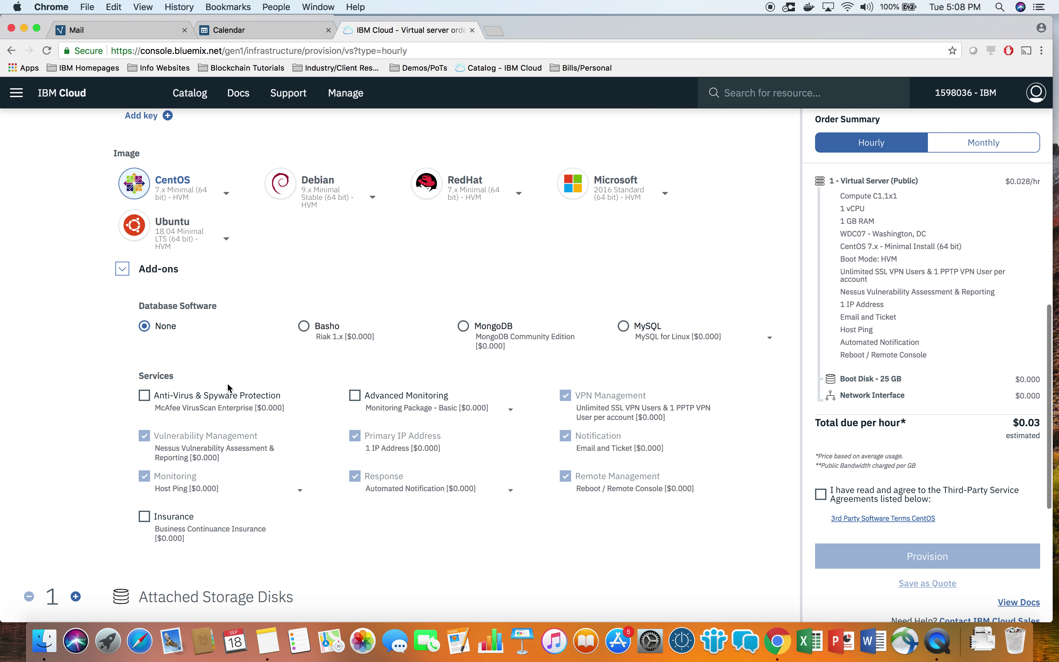
click(138, 397)
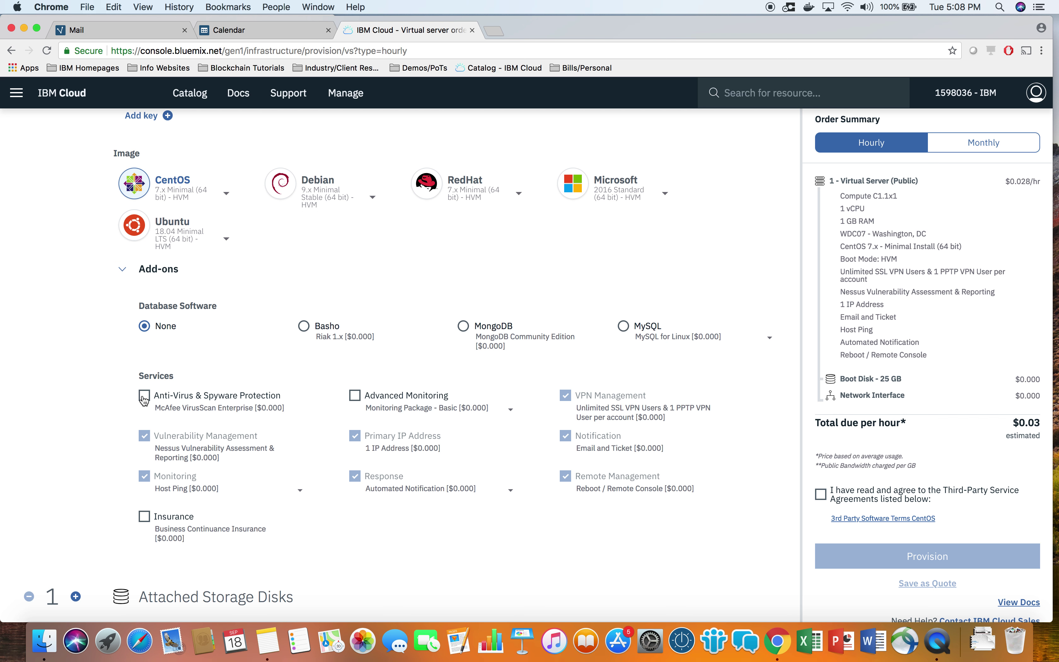
click(355, 396)
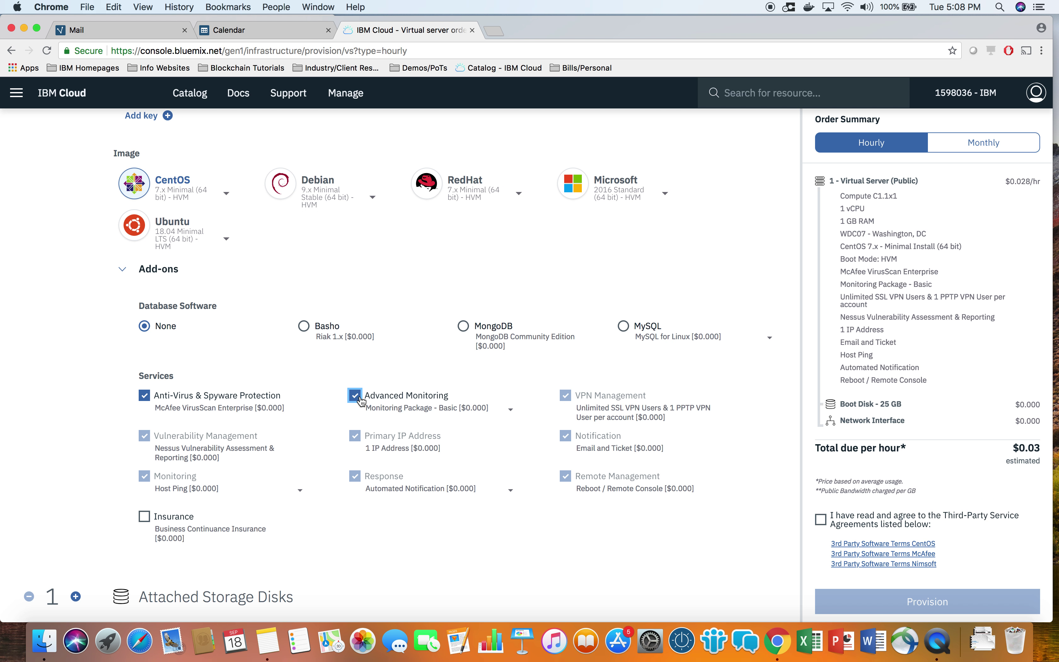
click(143, 518)
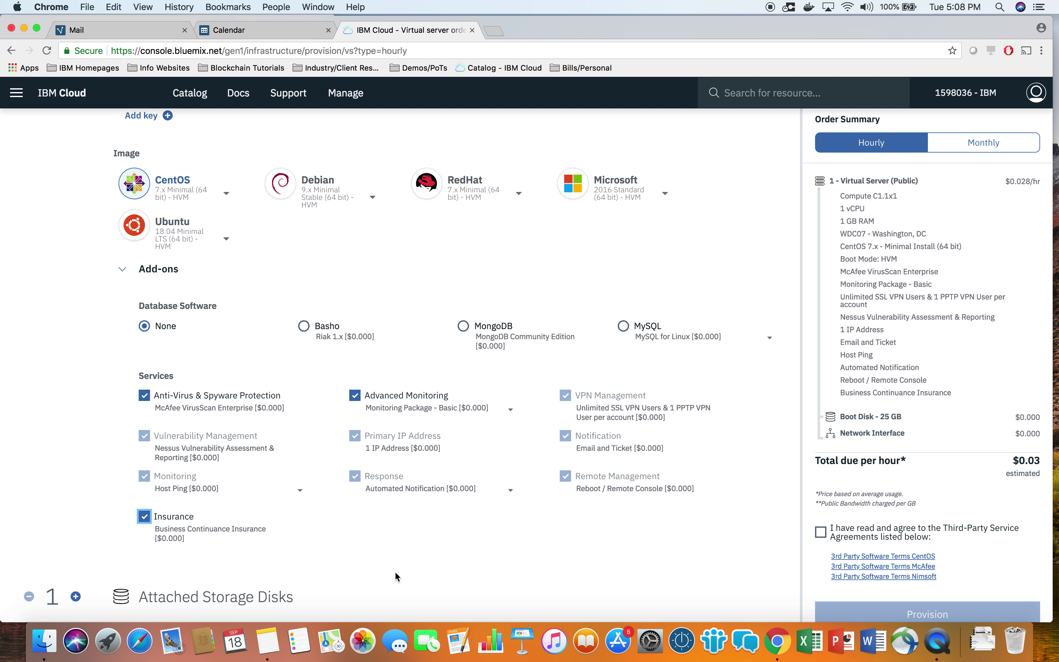
- Check which boot disk sizes are available under Attached Storage Disks without changing the selection
scroll(395, 571, down, 5)
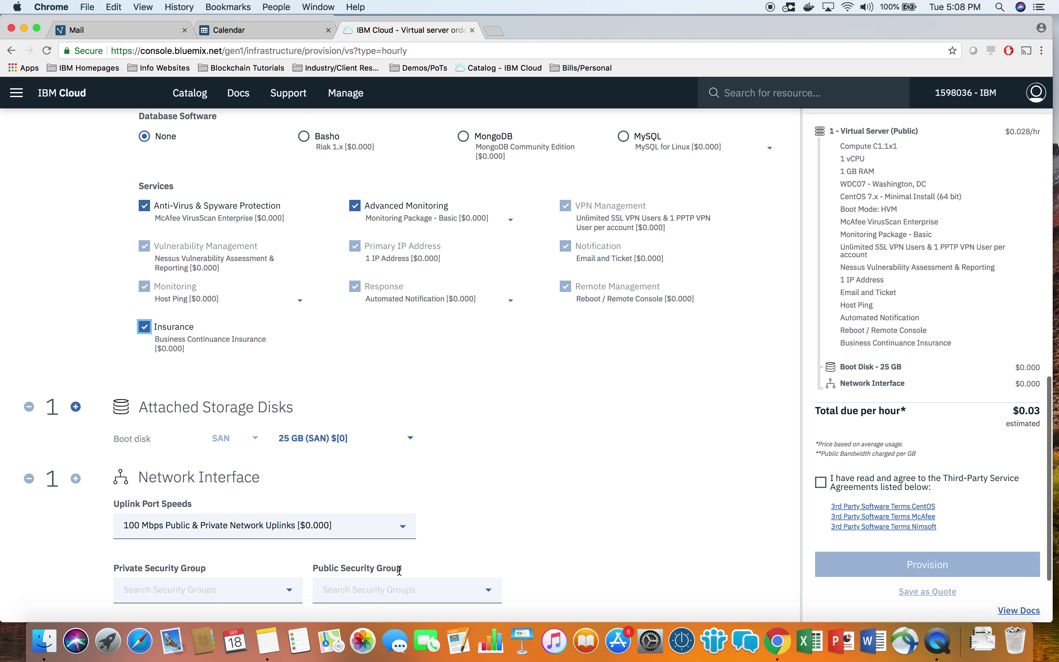
scroll(399, 569, up, 2)
click(407, 497)
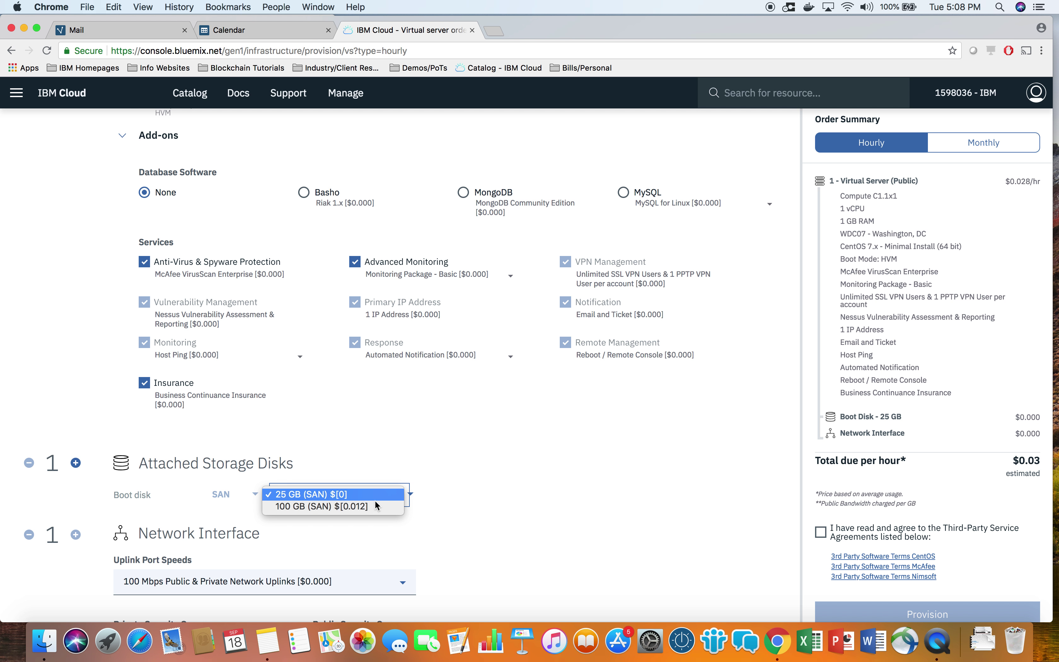
click(480, 489)
scroll(480, 488, up, 4)
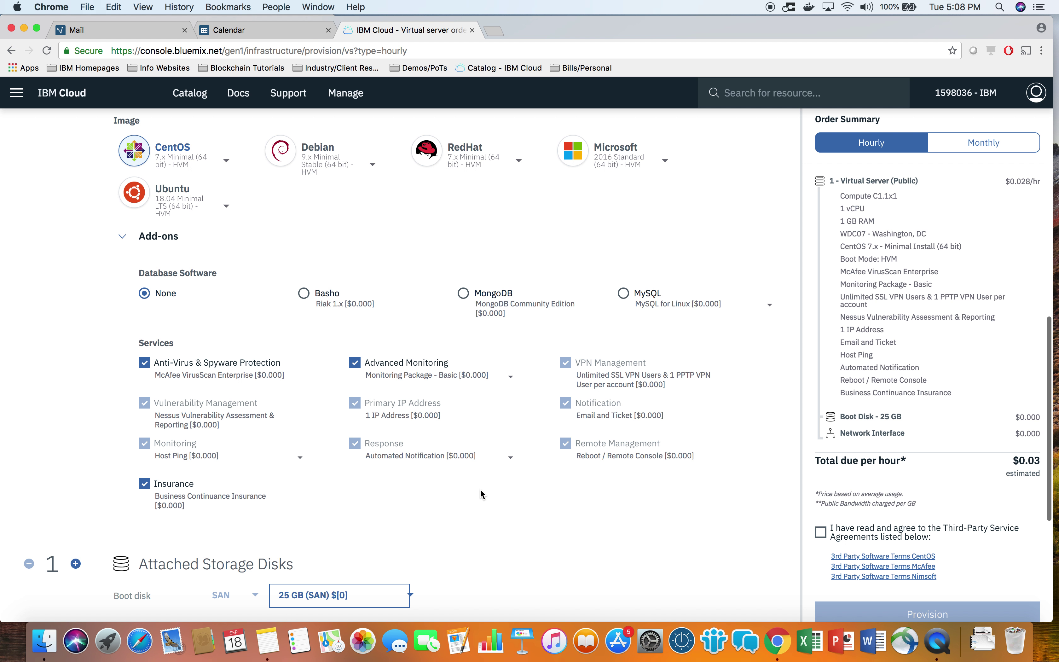
- Check the available uplink port speeds for the server's network interface without changing the selection
scroll(480, 488, down, 5)
scroll(480, 488, down, 5)
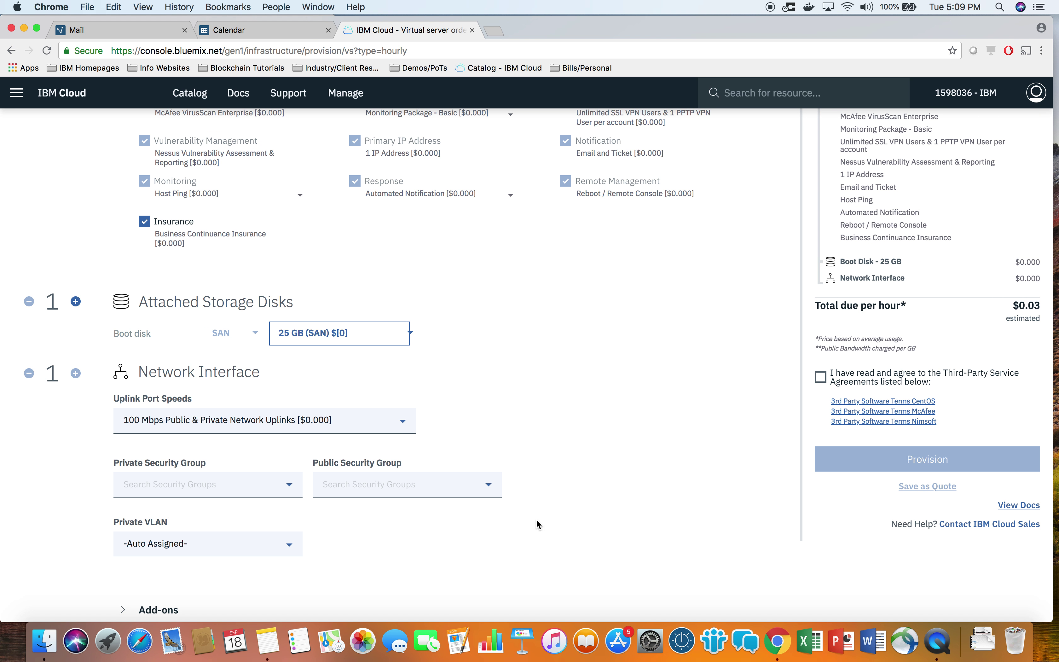
click(389, 422)
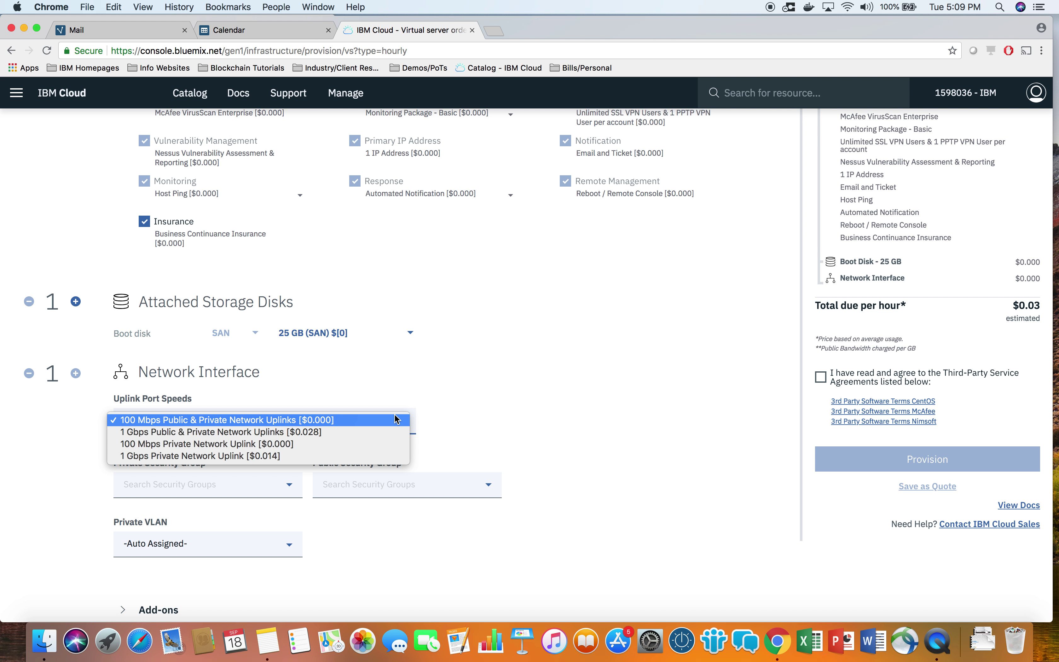
click(497, 422)
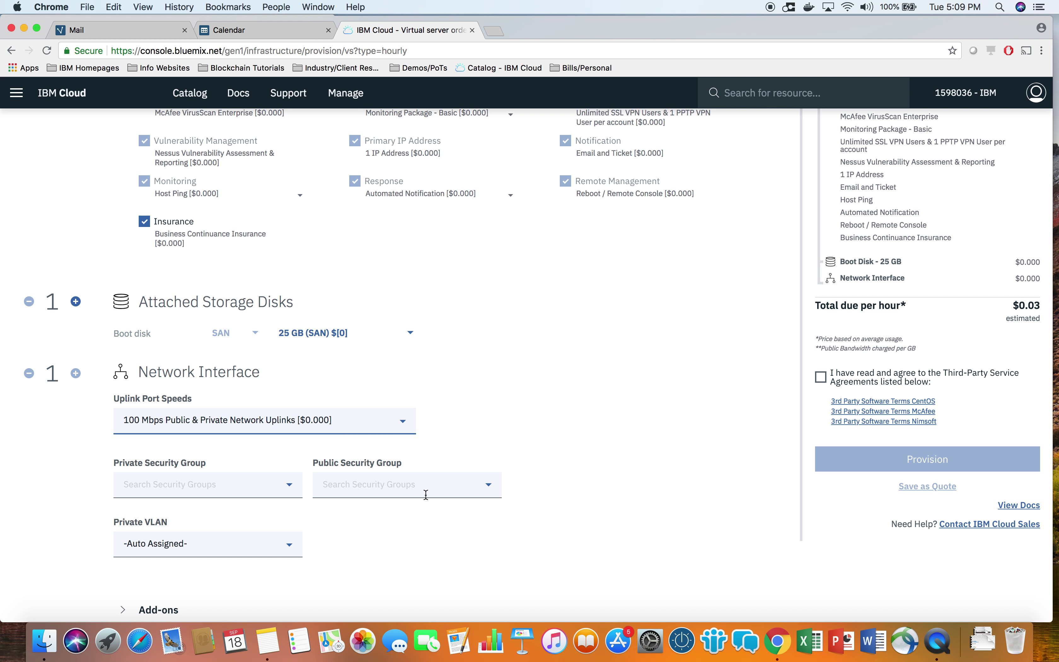
- Expand the network interface add-ons, include Hardware & software firewalls, and check the firewall options, leaving APF Software Firewall for Linux selected
click(121, 609)
scroll(429, 509, down, 3)
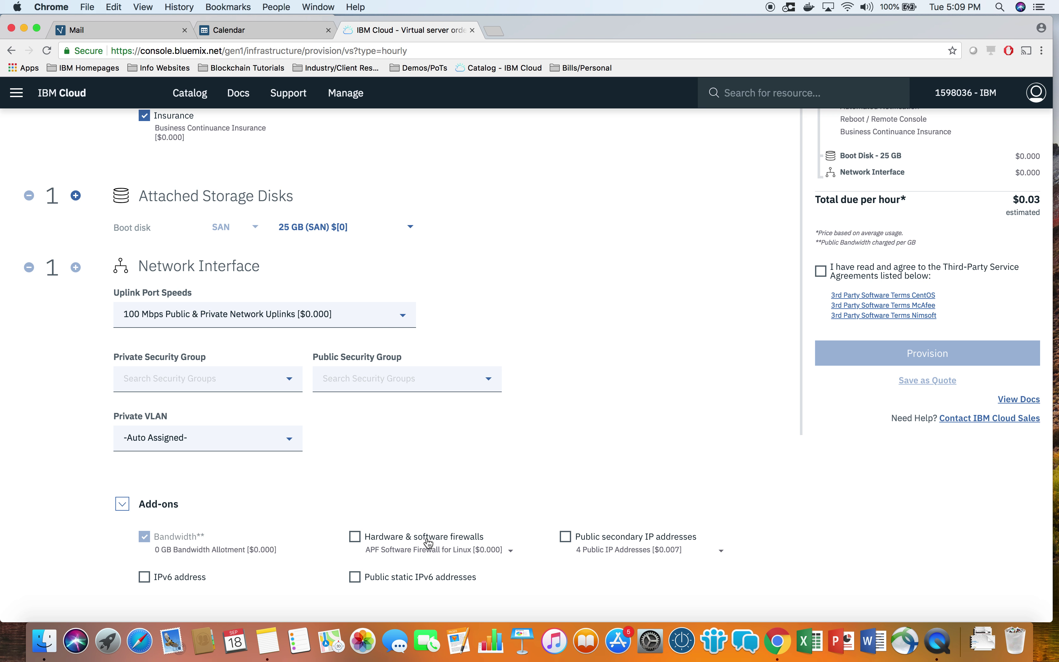
click(357, 538)
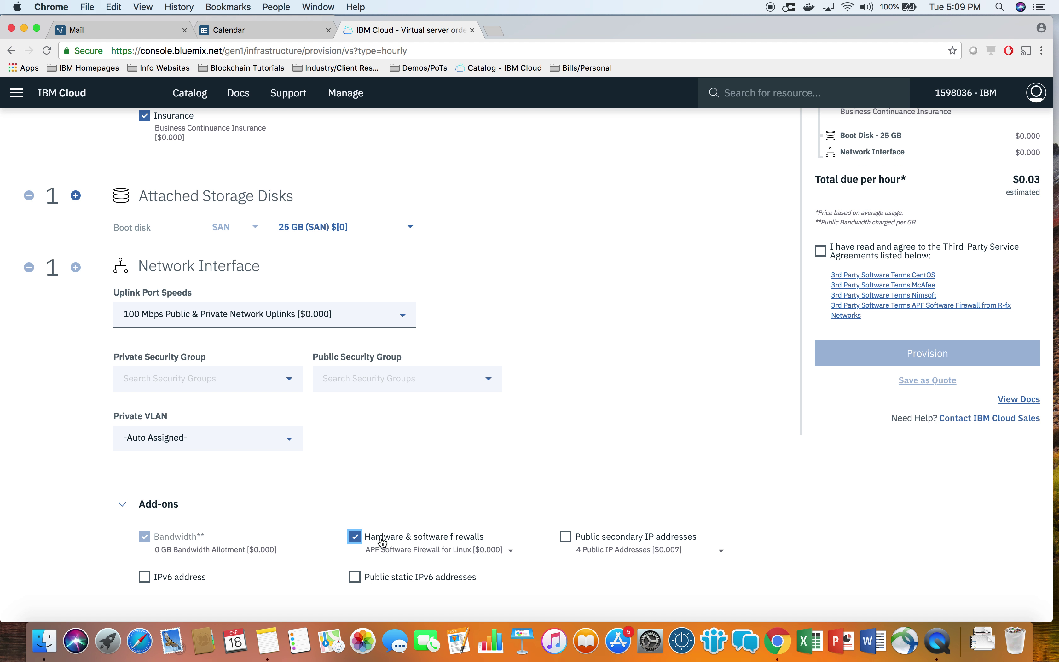
click(508, 549)
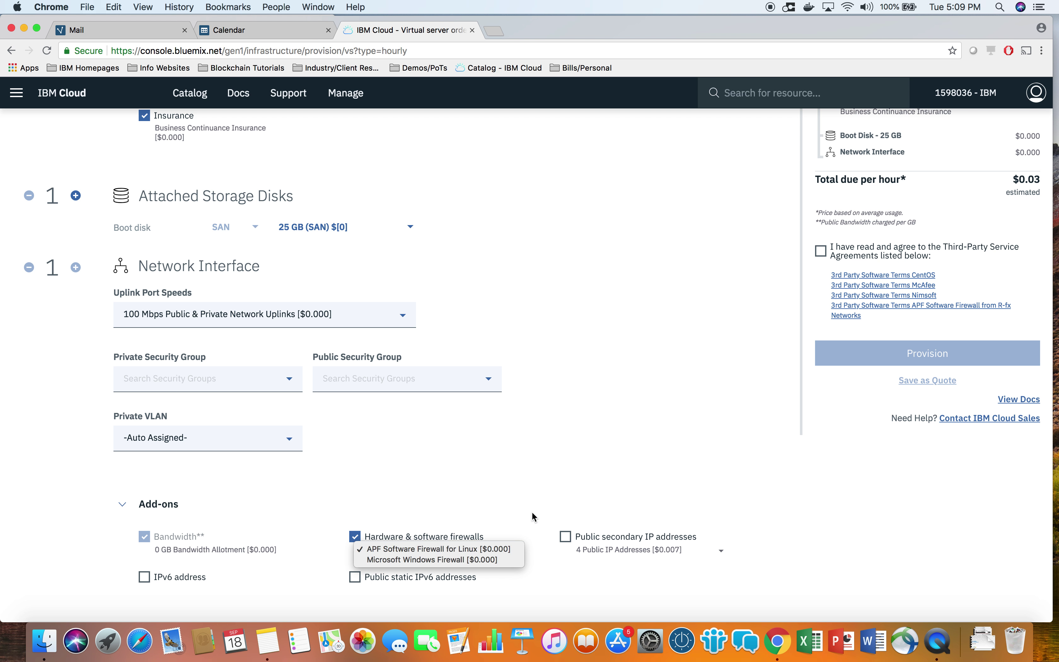
click(538, 499)
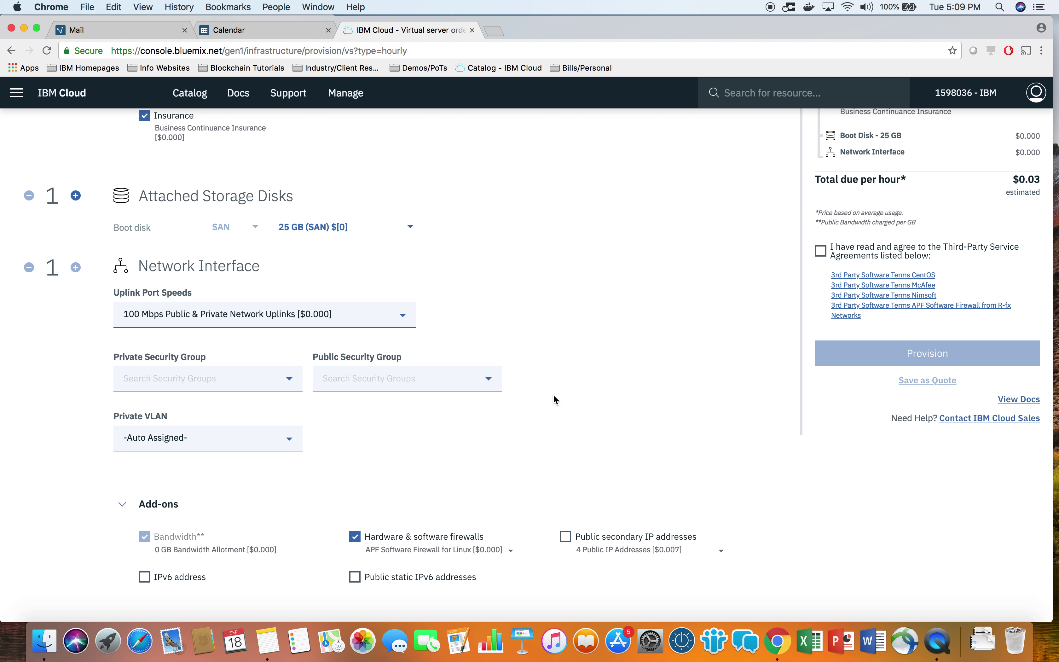
- Switch the virtual server order to monthly billing and review the monthly add-on, service and flavor prices
scroll(554, 394, up, 10)
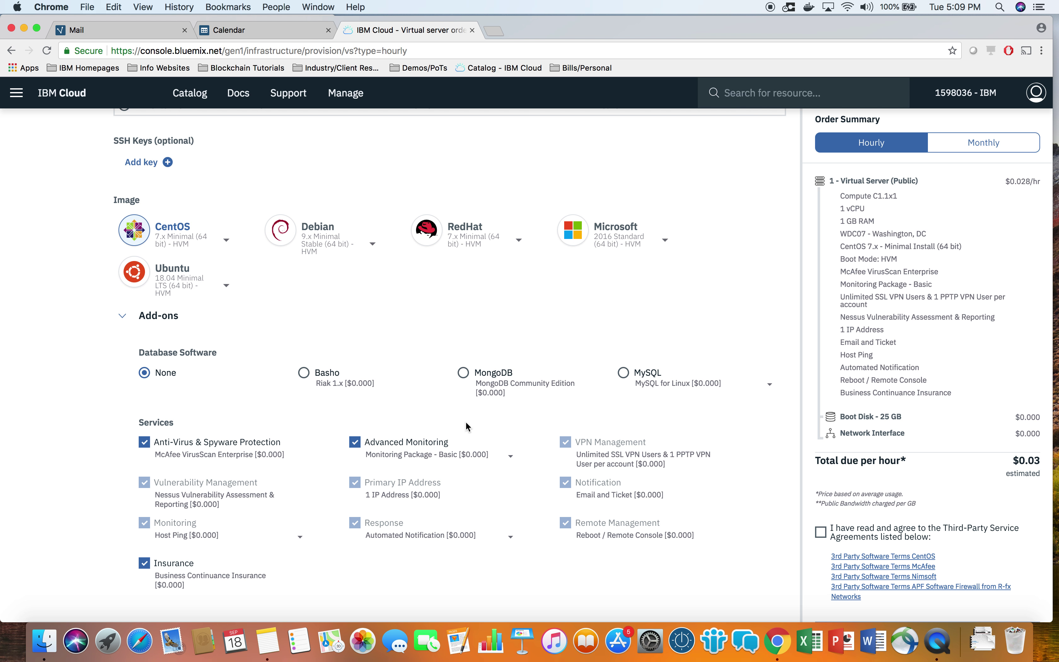
click(360, 445)
click(360, 445)
click(1002, 148)
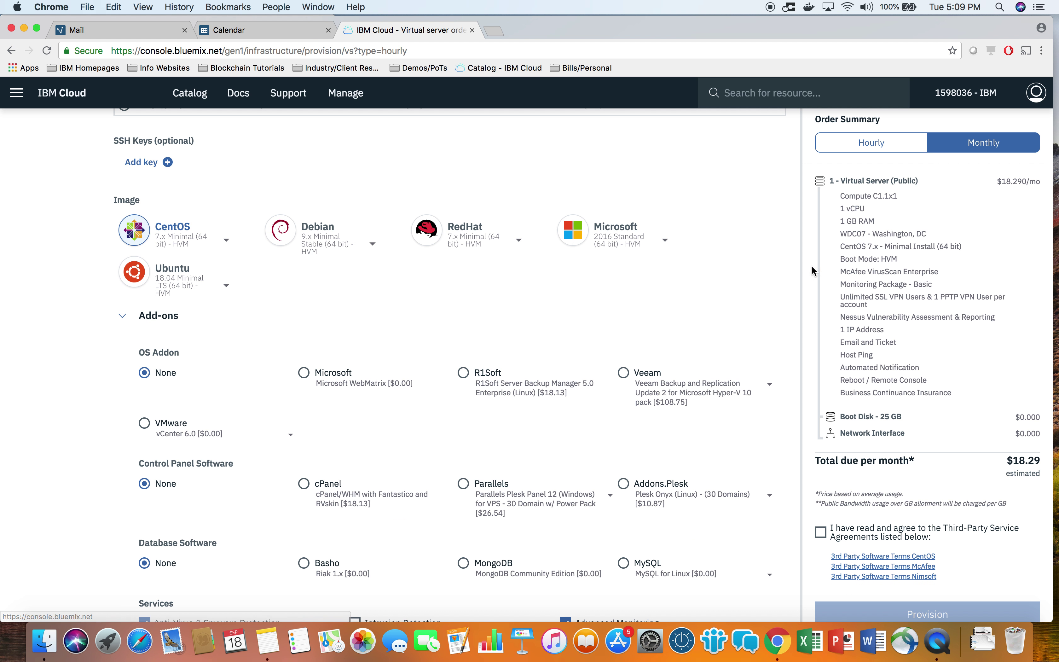
scroll(751, 366, down, 10)
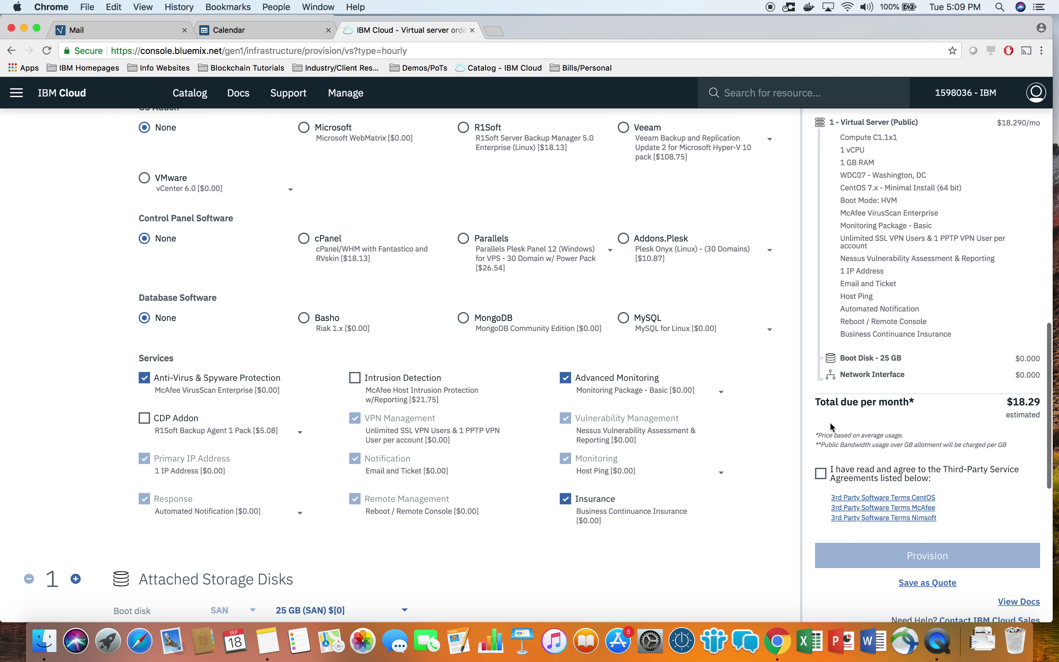
scroll(841, 445, down, 1)
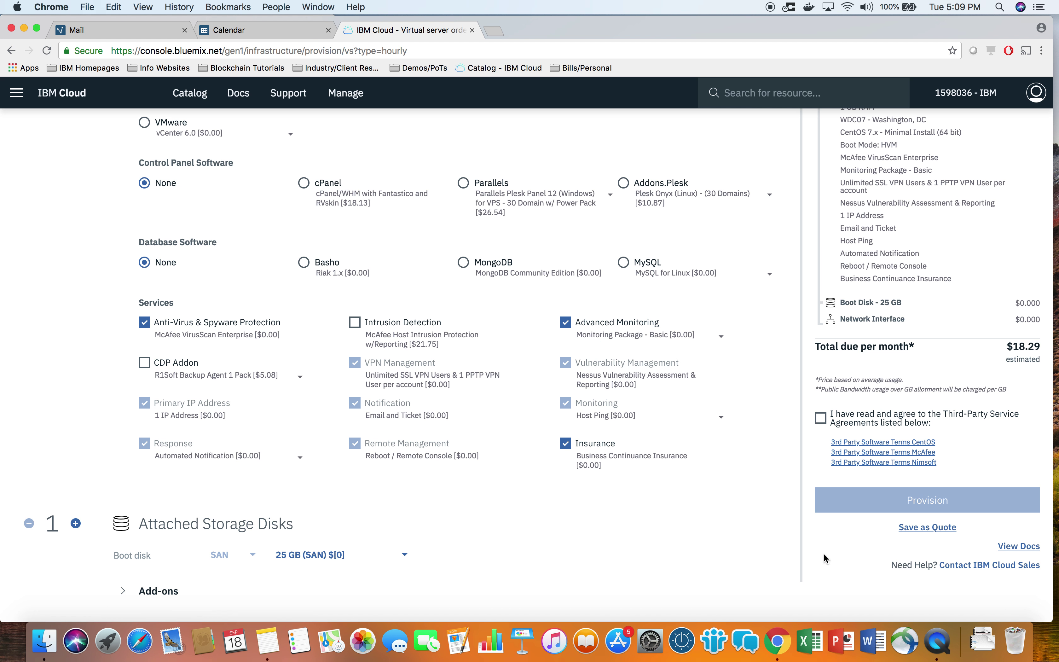
scroll(696, 443, up, 20)
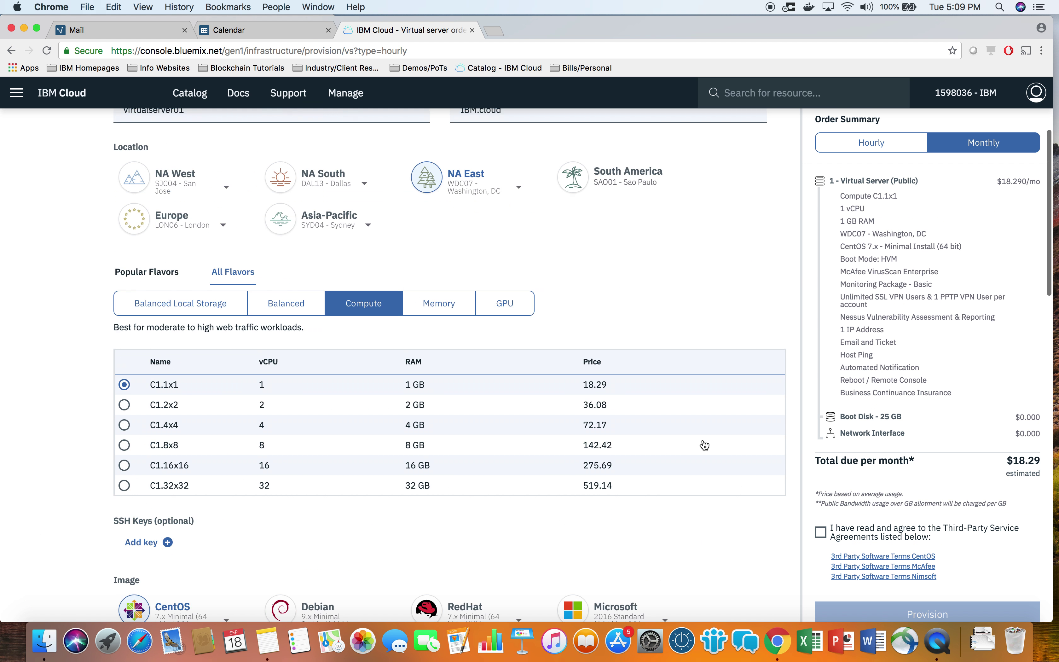